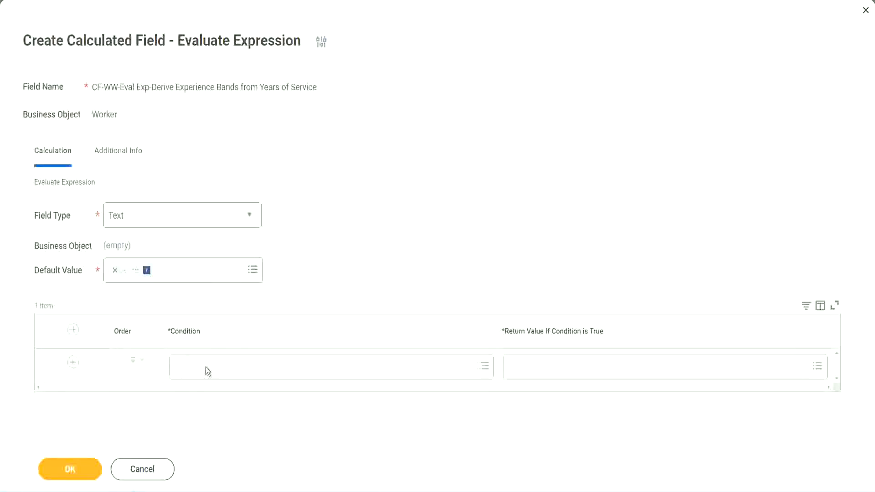
Copy the Field 1 name from the Notepad++ notes and set the first condition to CF-WW-TF-Length of Service between 0 and 7 years
click(208, 371)
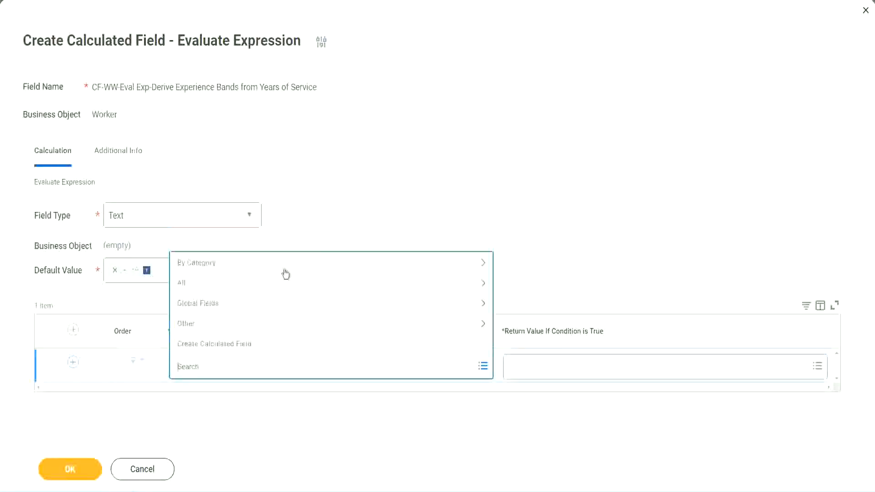
click(335, 207)
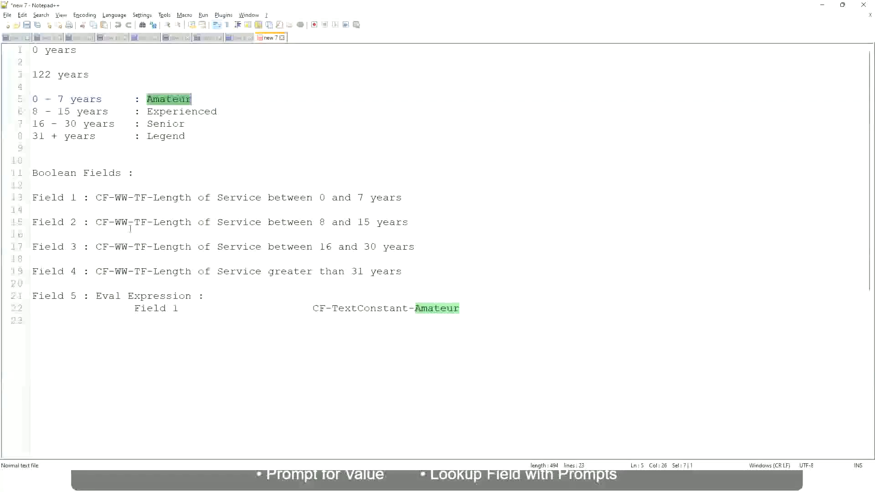
drag(95, 199, 403, 201)
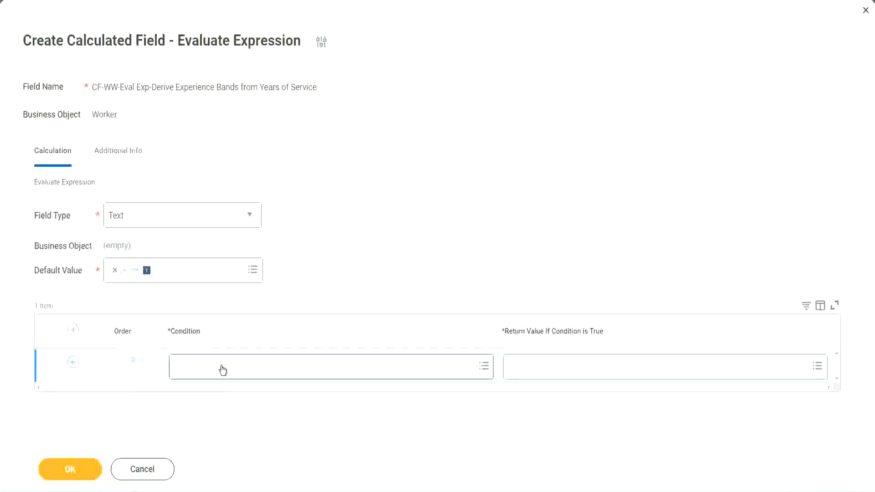
click(222, 370)
text(CF-WW TF-Length of Service between 0 and 7 years)
key(Return)
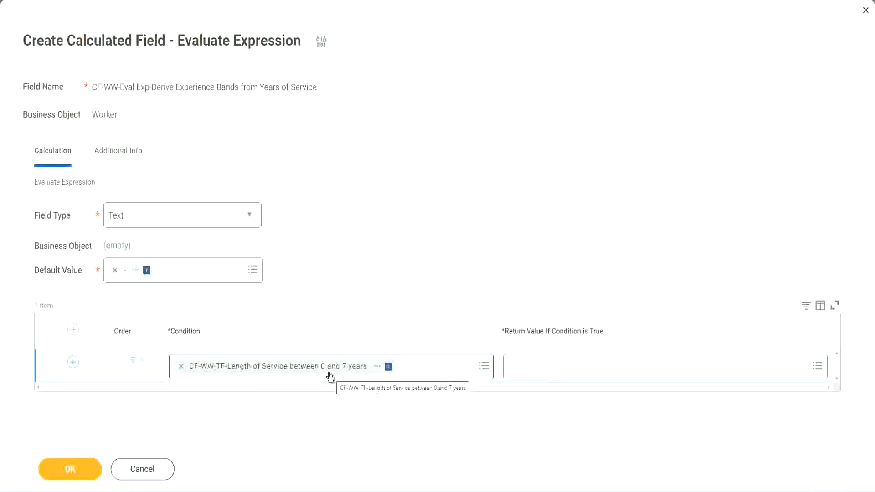
click(569, 373)
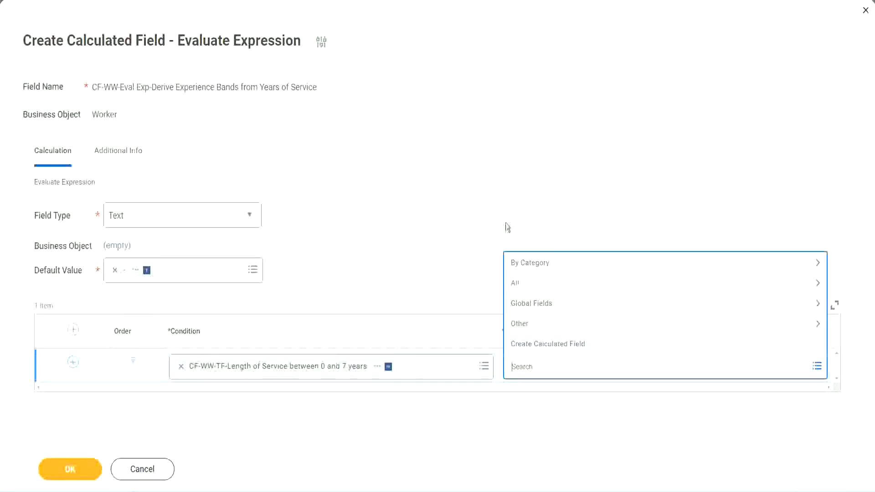
click(527, 368)
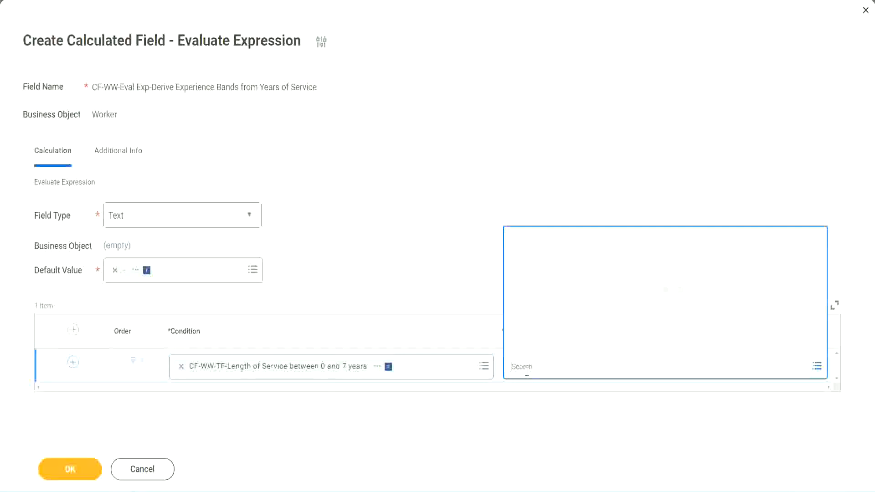
text(Amaterue)
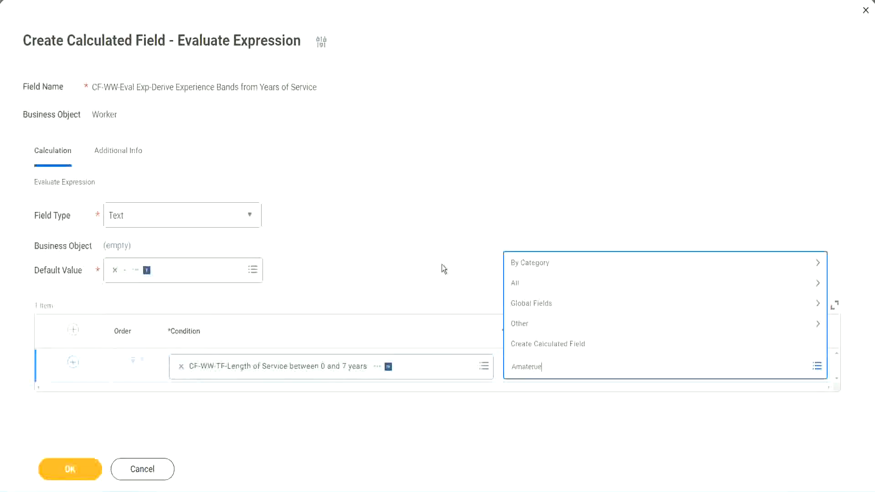
key(Return)
click(552, 376)
click(441, 265)
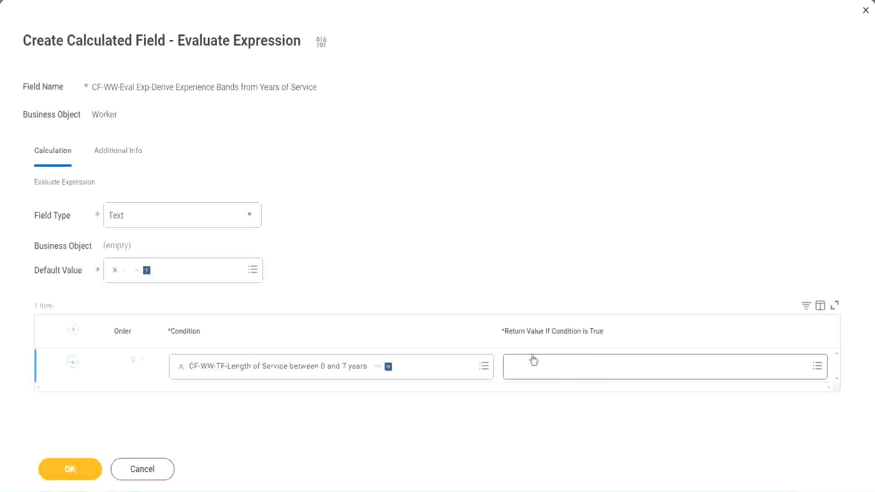
Start a new calculated field for the first row's return value and name it CF-WW-TC-Amateur
click(566, 366)
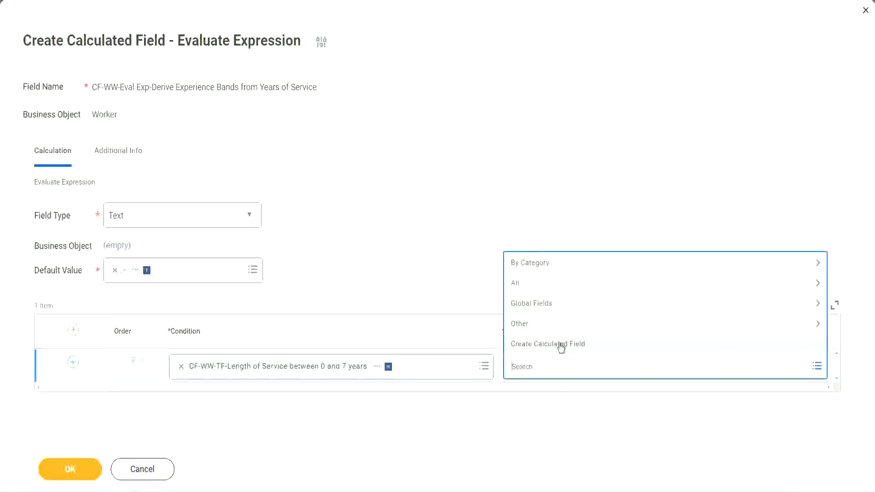
click(560, 345)
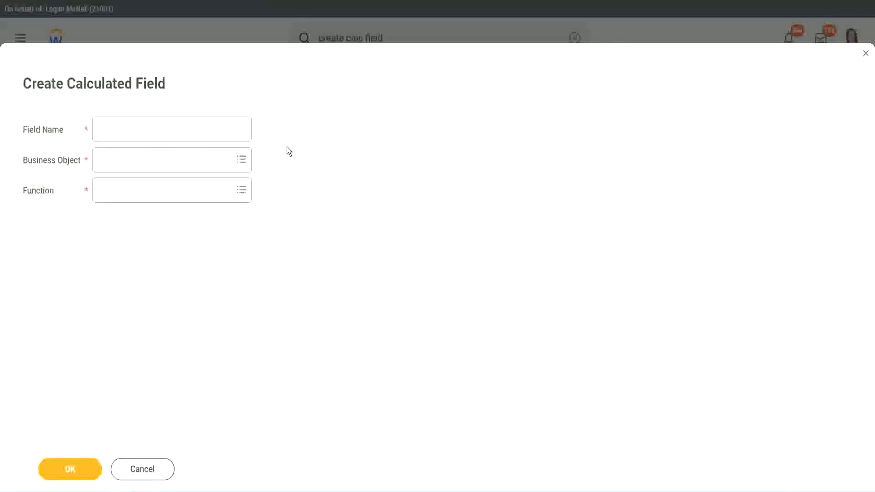
click(108, 131)
text(CF)
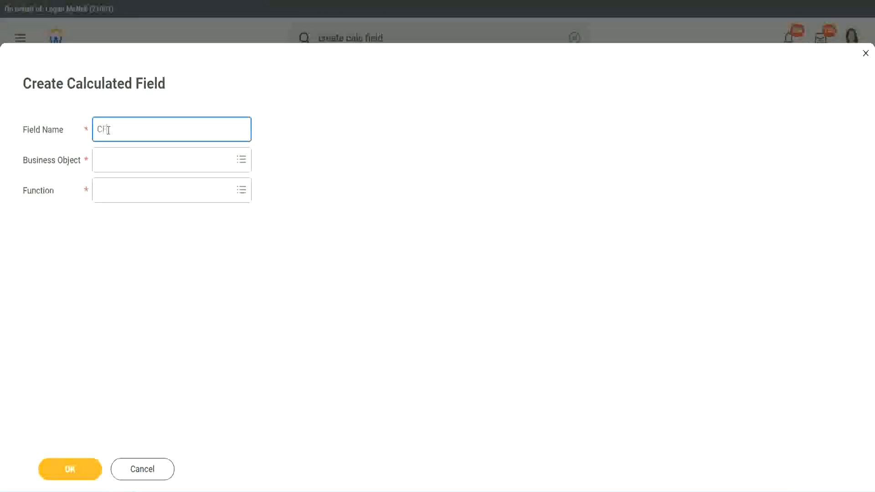
text(_C)
text(-Am)
text(ateur)
click(109, 130)
text(WW)
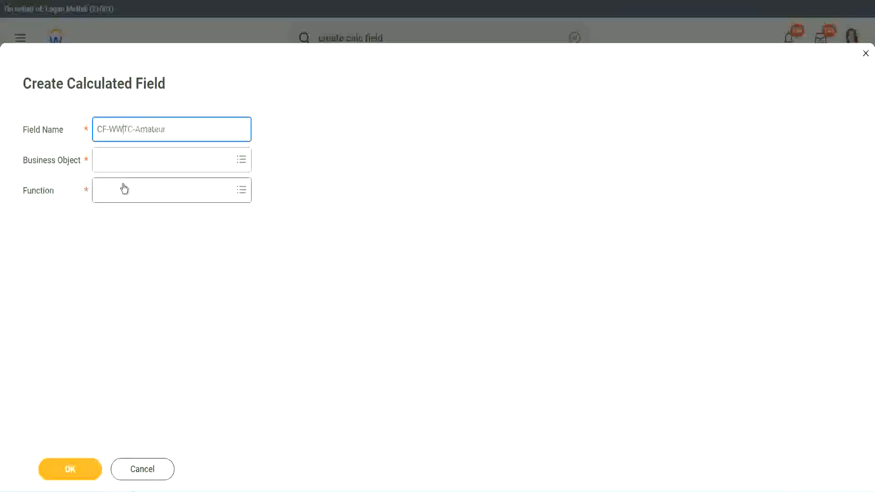
text(-)
Set the new calculated field's business object to Global
click(124, 160)
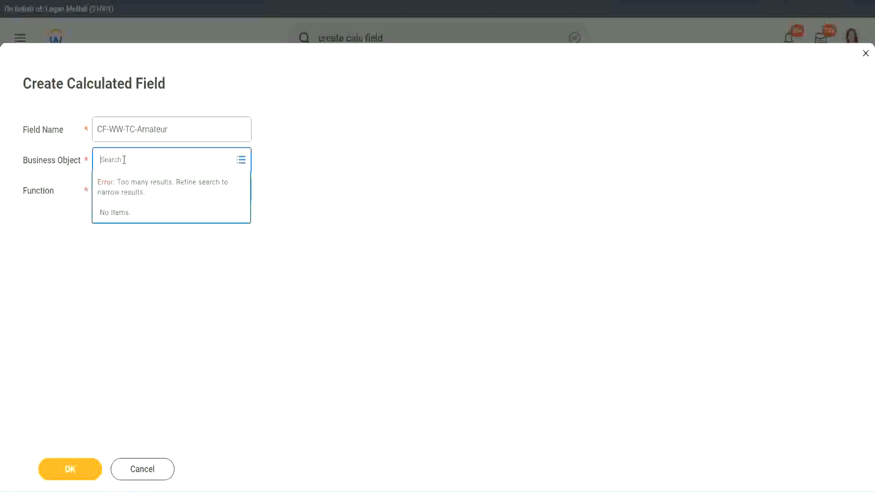
text(worker)
key(BackSpace)
key(BackSpace)
key(BackSpace)
key(BackSpace)
key(BackSpace)
key(BackSpace)
text(global)
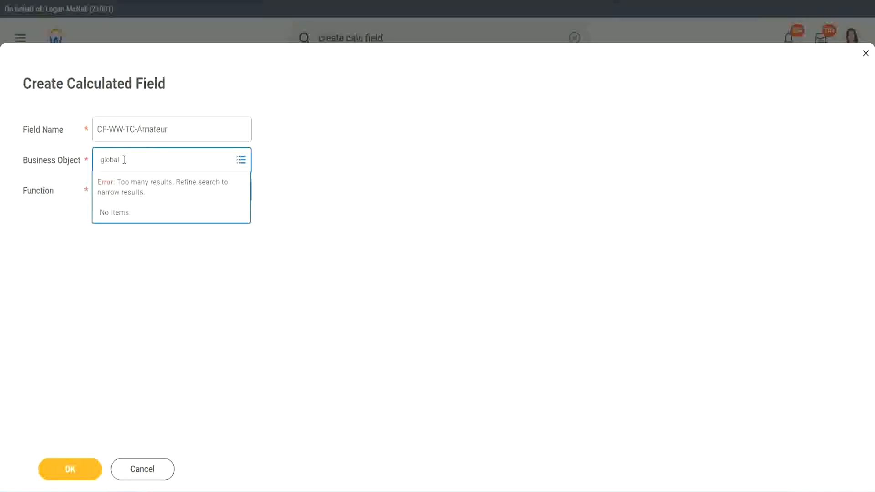
key(Return)
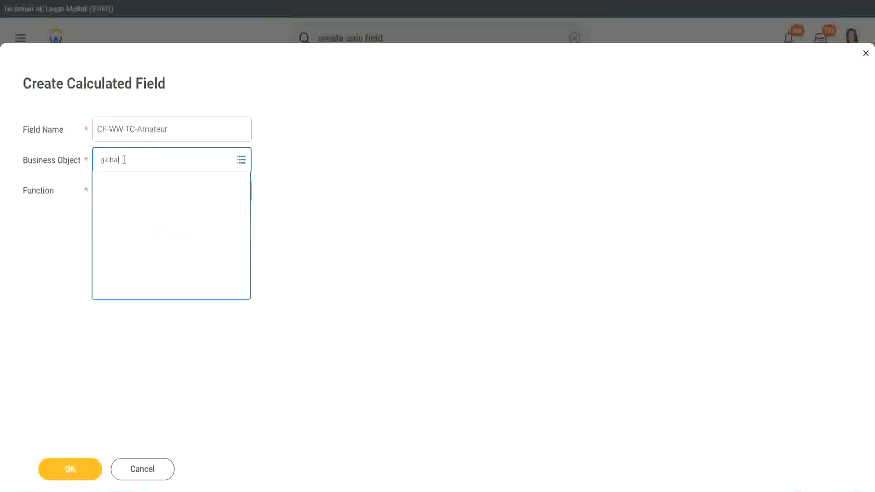
click(136, 213)
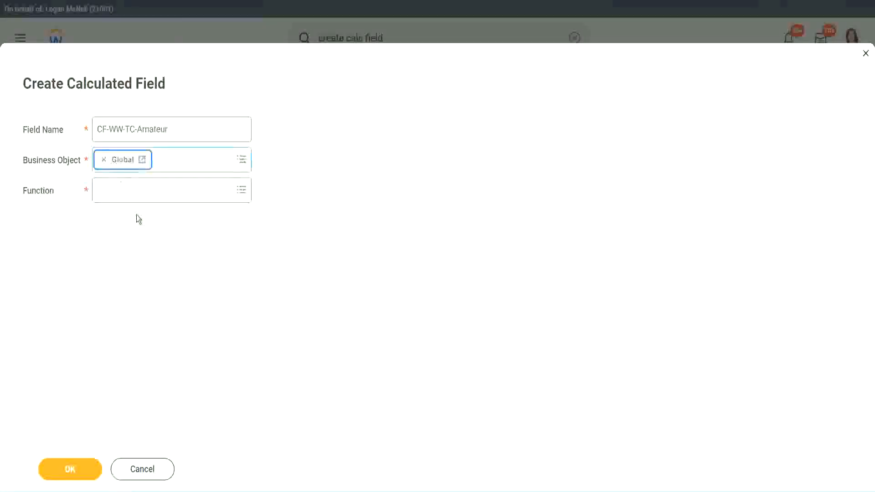
triple_click(228, 128)
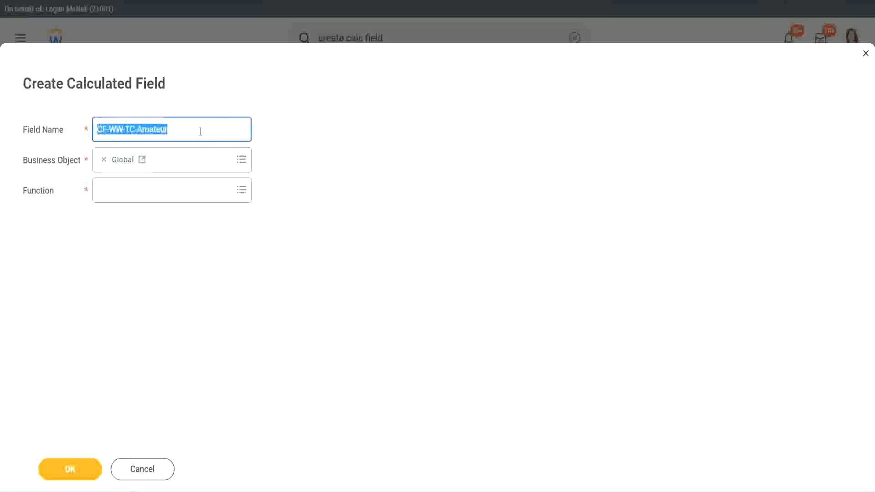
click(191, 129)
double_click(171, 128)
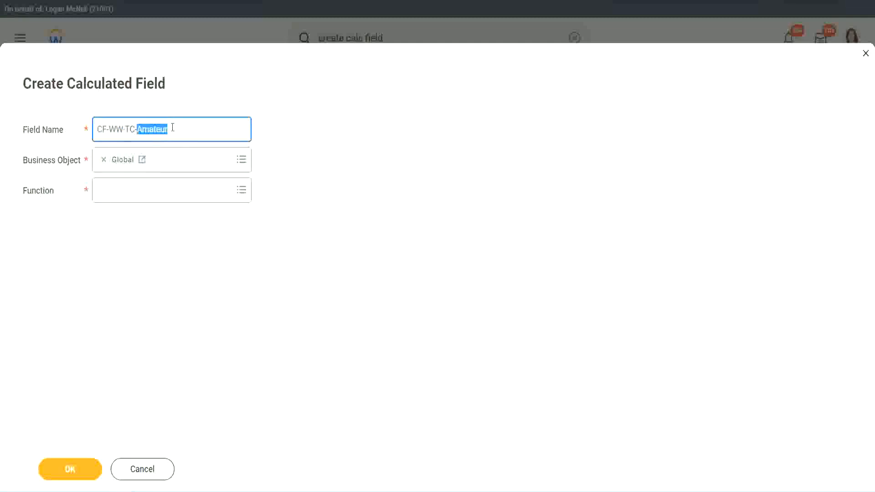
click(172, 127)
double_click(164, 130)
Choose Text Constant as the new field's function and continue to its definition
click(121, 191)
text(text const)
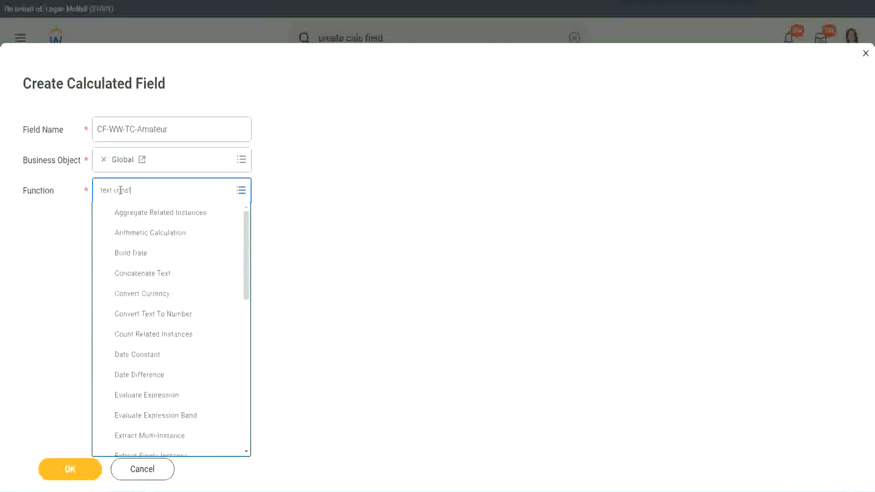
key(Return)
click(73, 476)
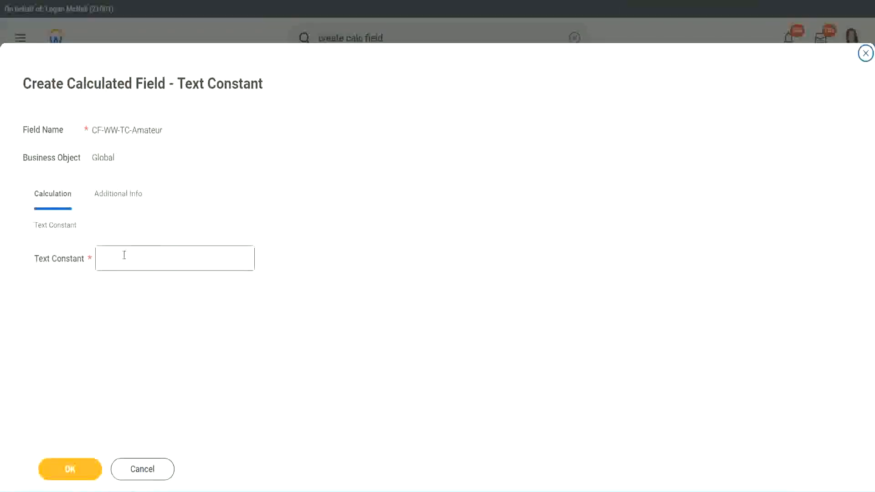
Set the text constant to Amateur and save the field as the first row's return value
click(144, 257)
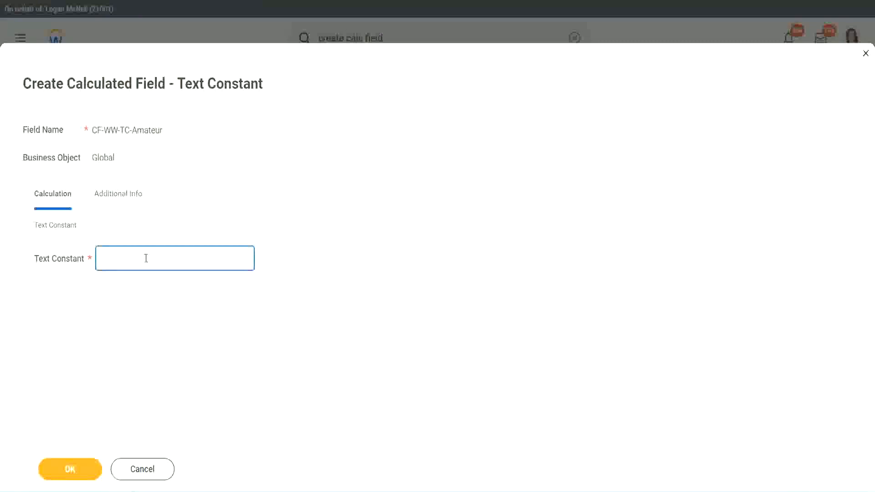
text(Amateur)
click(67, 470)
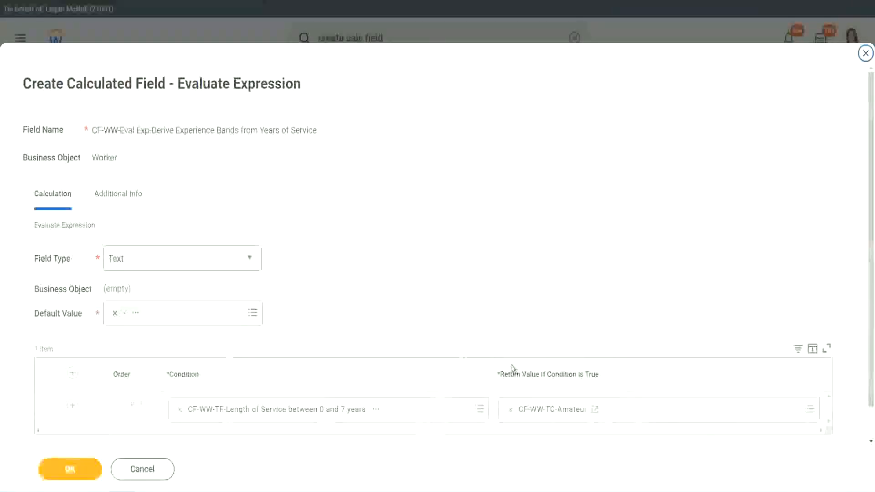
right_click(543, 412)
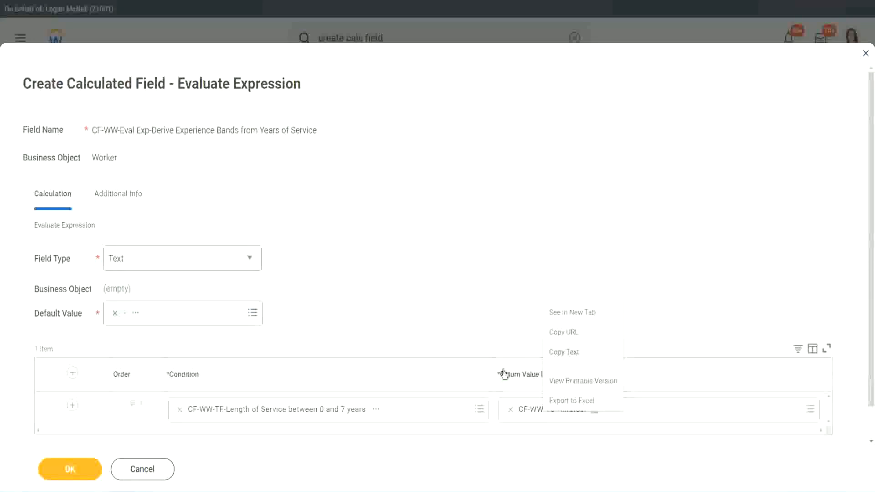
click(543, 416)
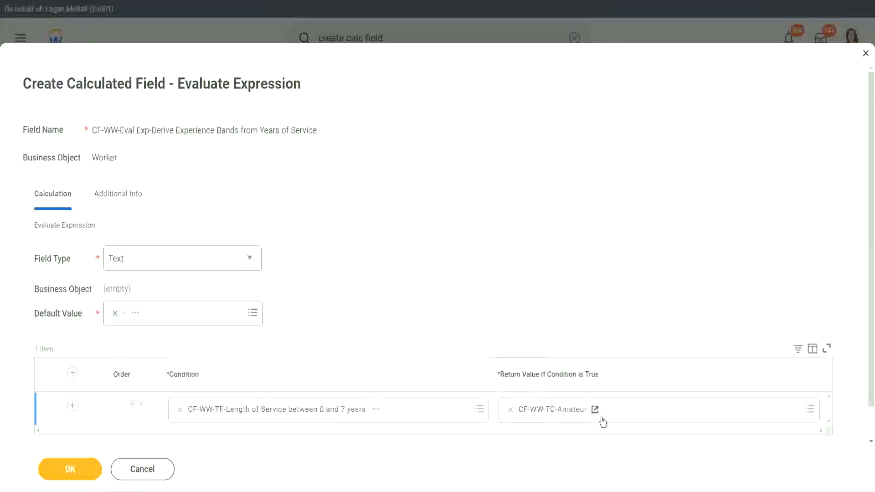
Add three more empty condition rows below the first one in the expression table
click(60, 419)
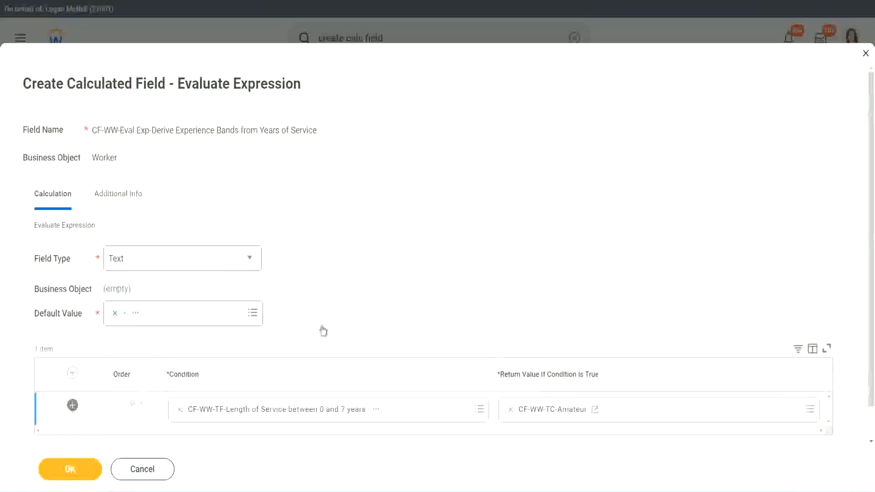
scroll(341, 319, down, 3)
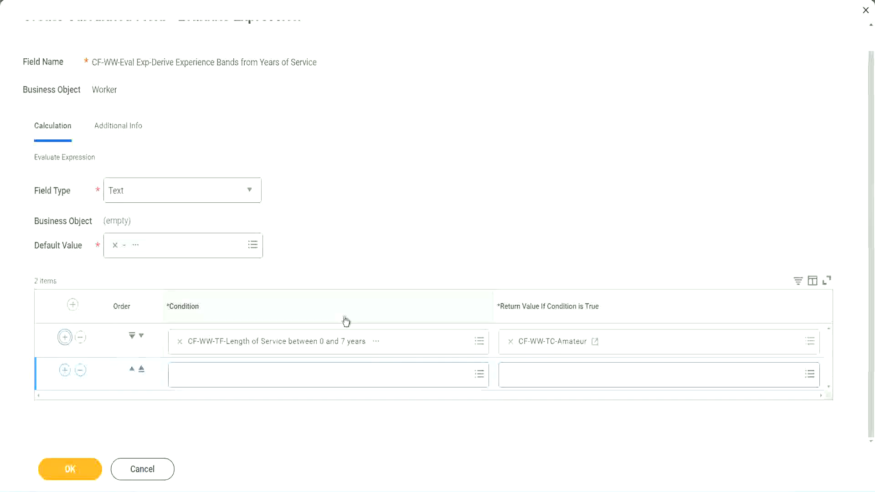
click(65, 370)
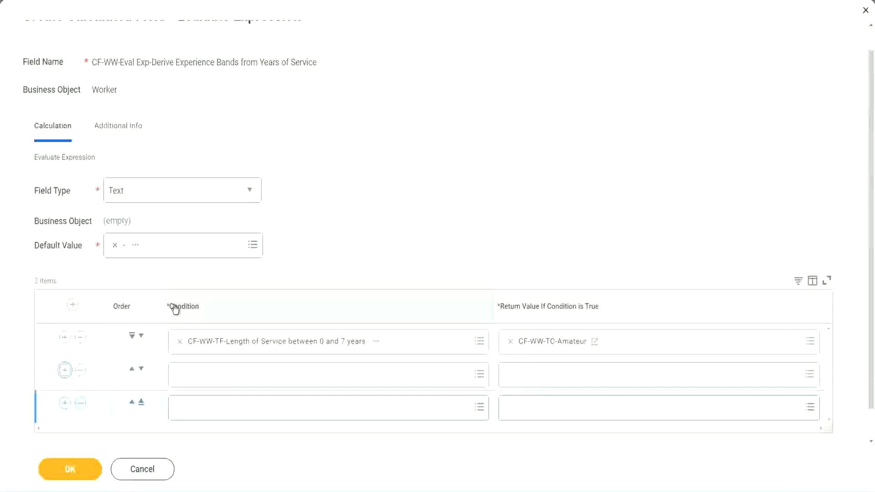
click(65, 371)
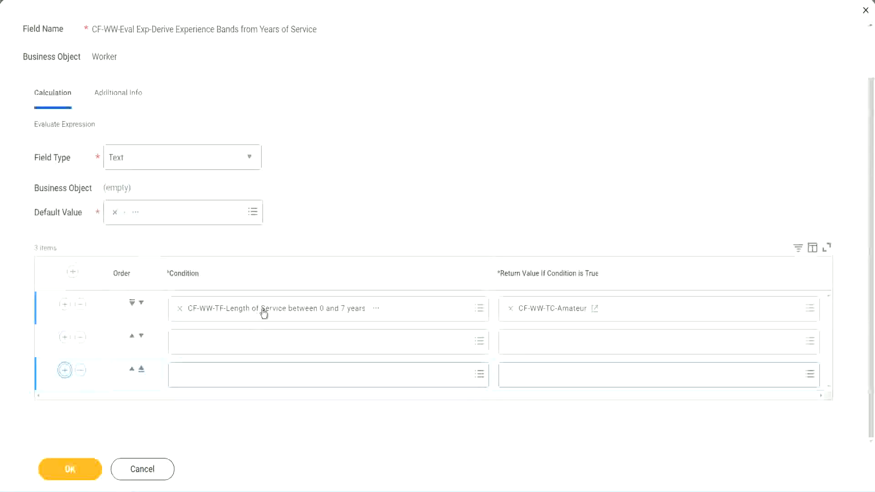
Search for cf-ww-tf and set the second row's condition to CF-WW-TF-Length of Service between 8 and 15 years
click(216, 346)
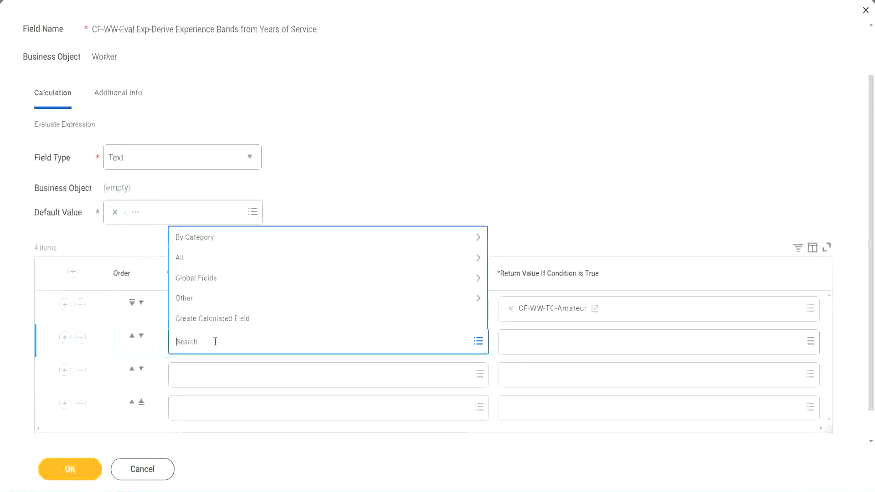
text(cf-ww)
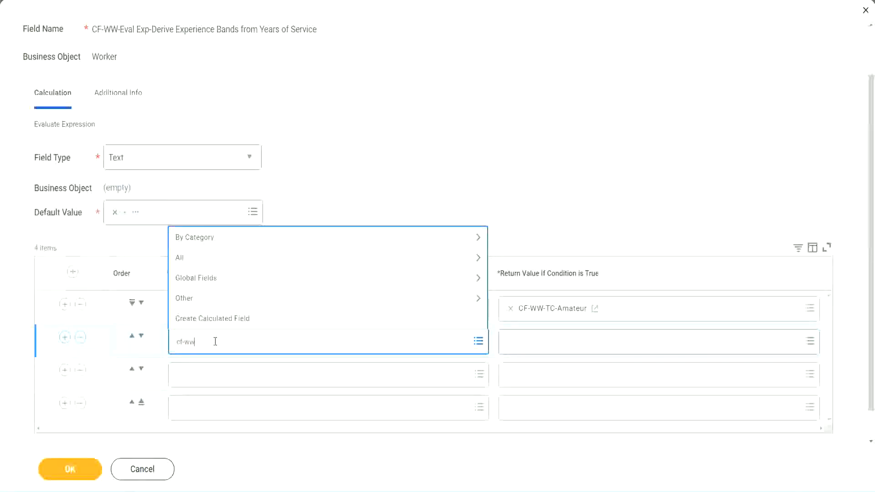
text(-tf)
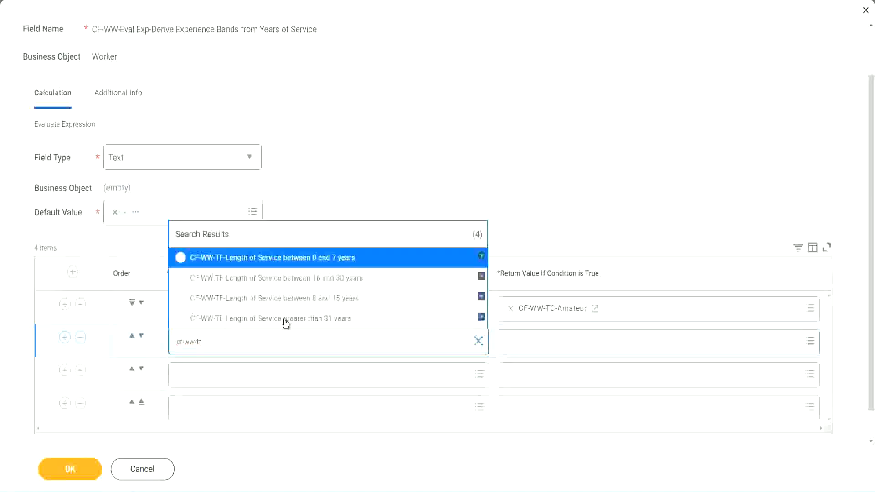
click(335, 299)
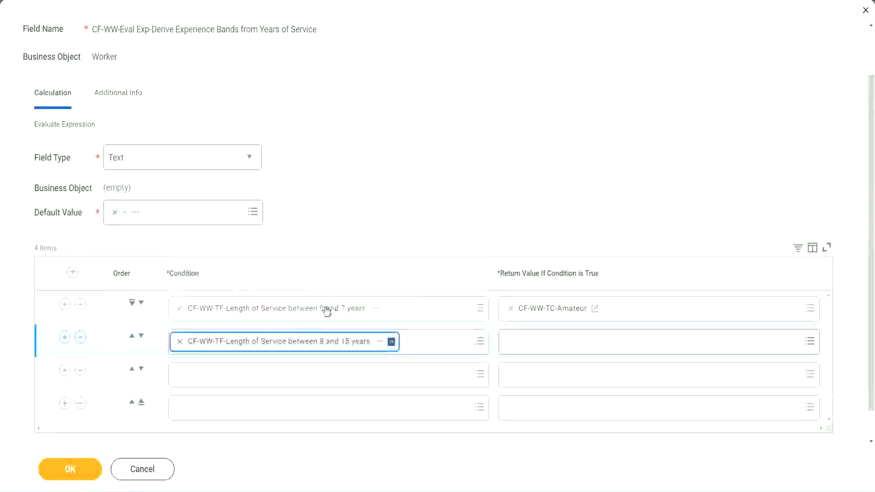
Search for cf-ww-tf and set the third row's condition to CF-WW-TF-Length of Service between 16 and 30 years
click(221, 375)
text(cf)
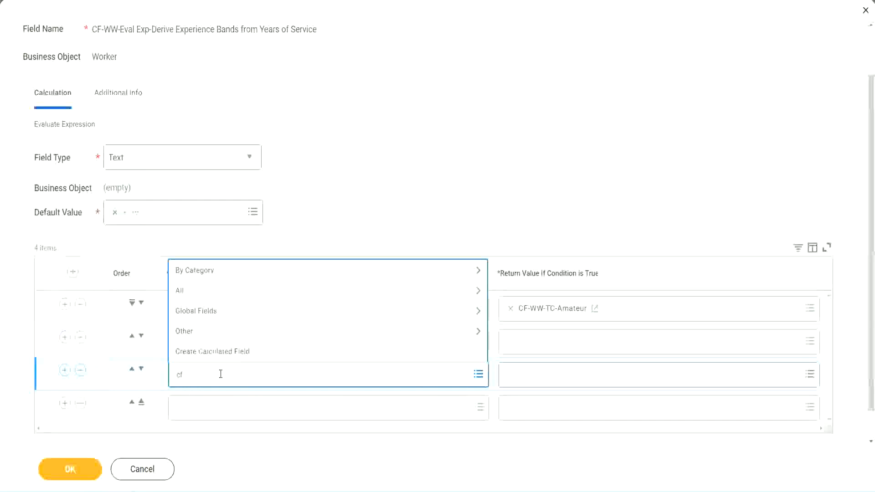
text(-ww-tf)
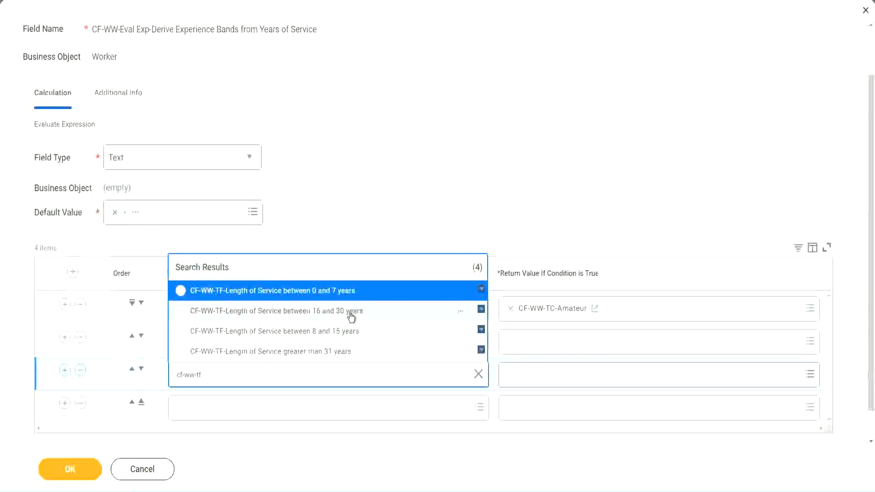
click(351, 315)
Search for cf-ww tf 31 and set the fourth row's condition to CF-WW-TF-Length of Service greater than 31 years
click(205, 408)
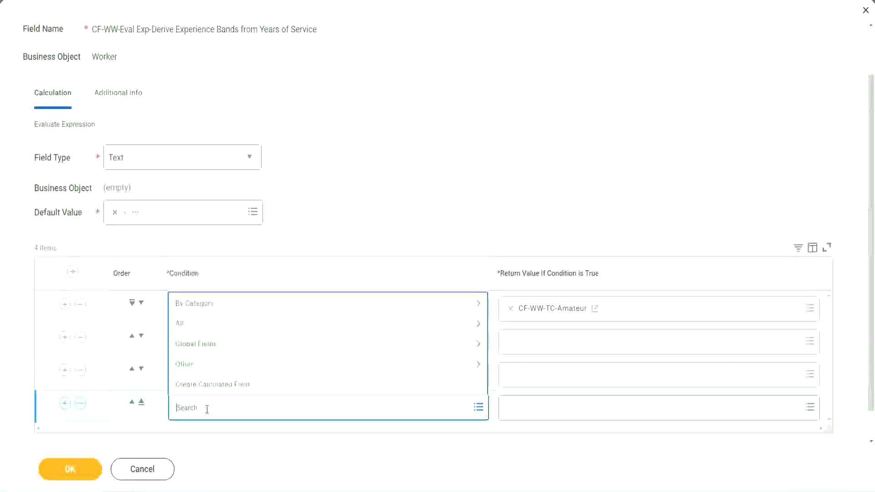
text(cf-ww)
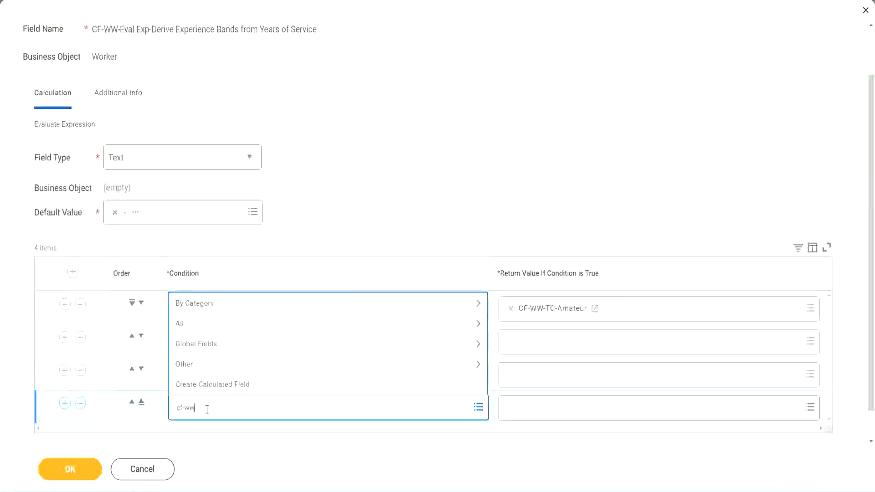
text( tf 31)
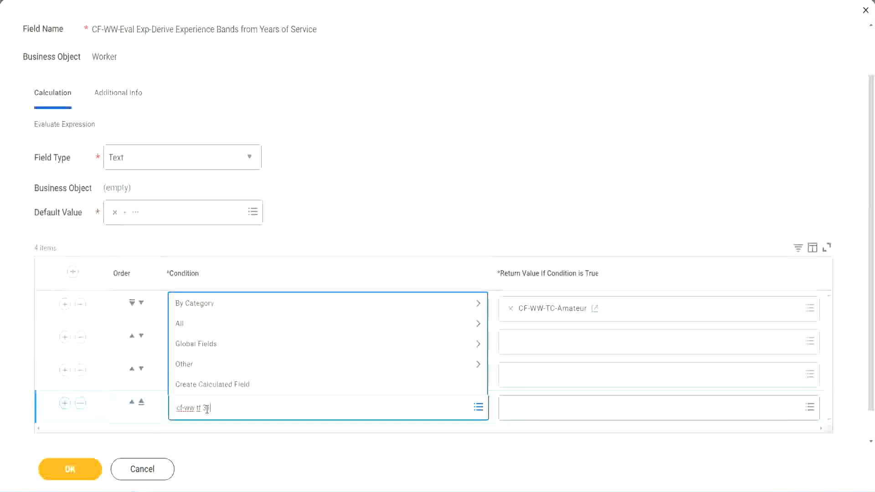
key(Return)
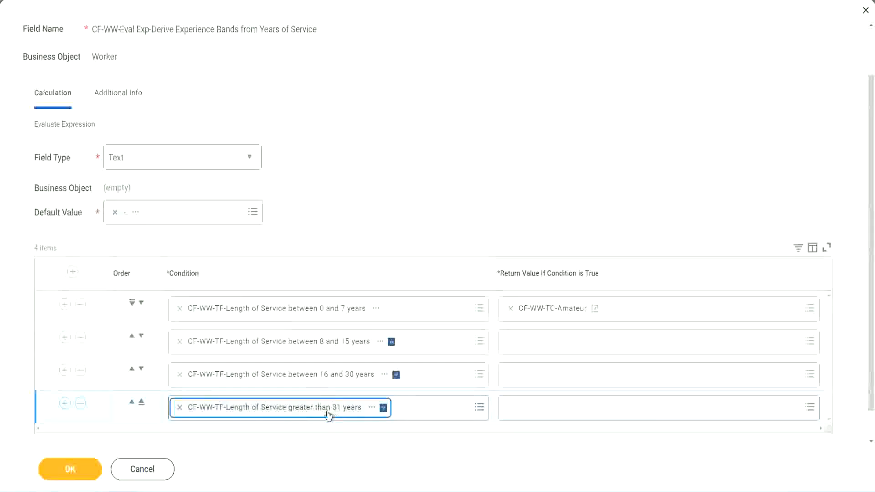
click(393, 191)
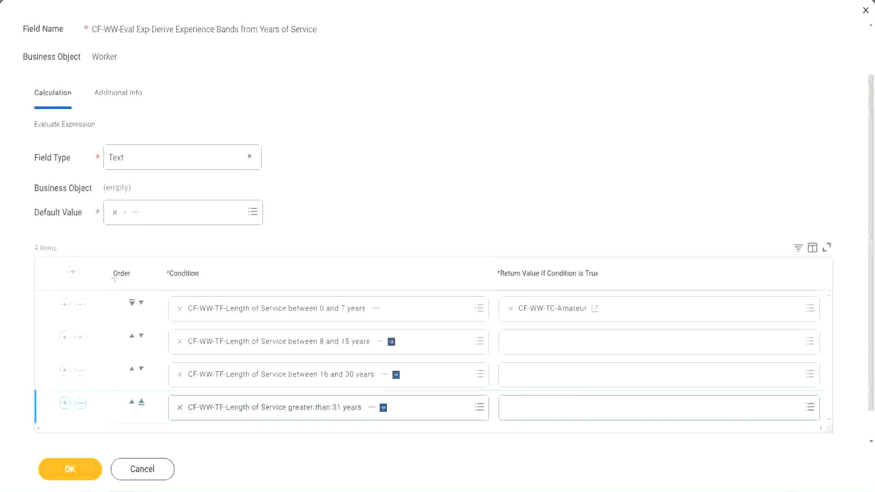
Try moving the 8 and 15 years condition row above the first row and return it to second place
drag(98, 265, 97, 360)
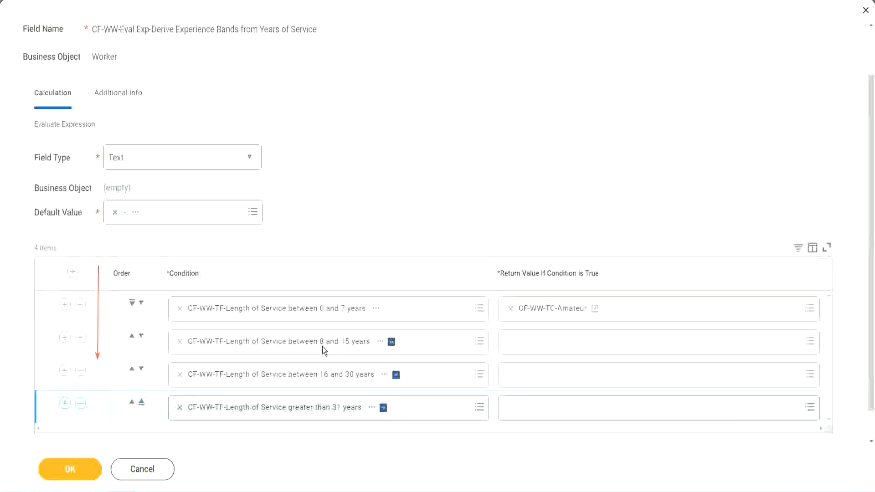
click(132, 338)
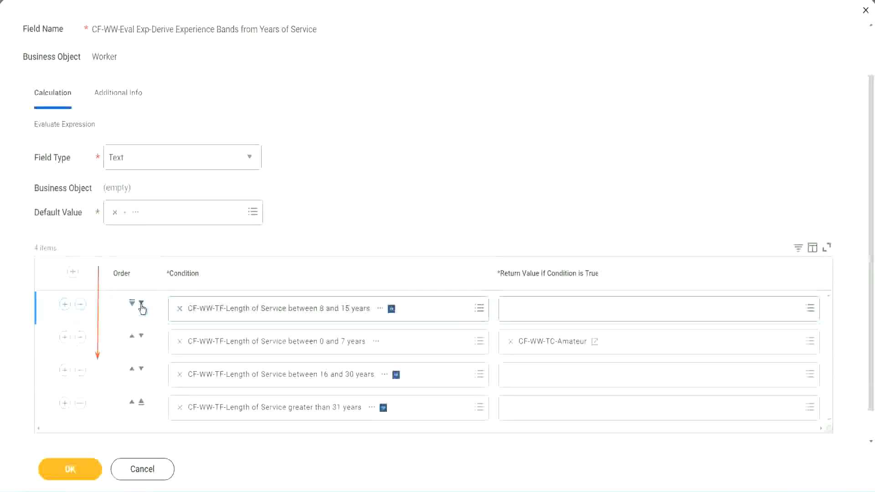
click(141, 303)
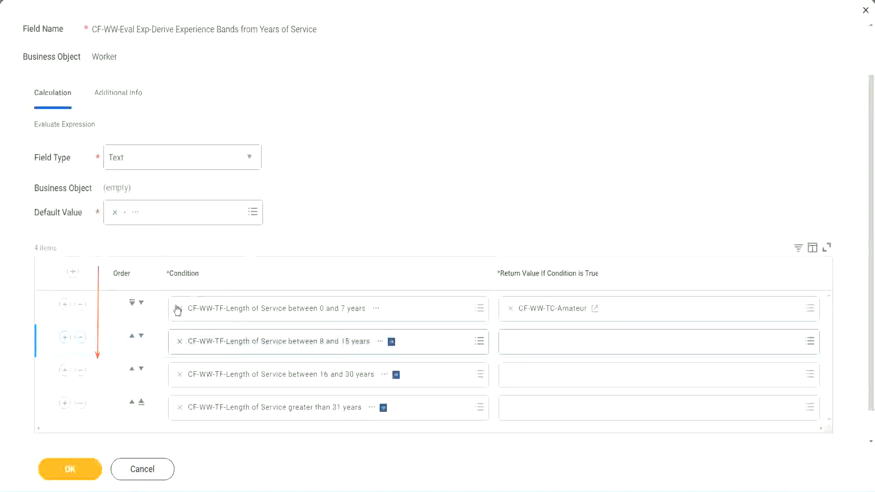
Copy the CF-WW-TC-Amateur text with the 8 and 15 years row moved up, and return that row to second place
click(132, 337)
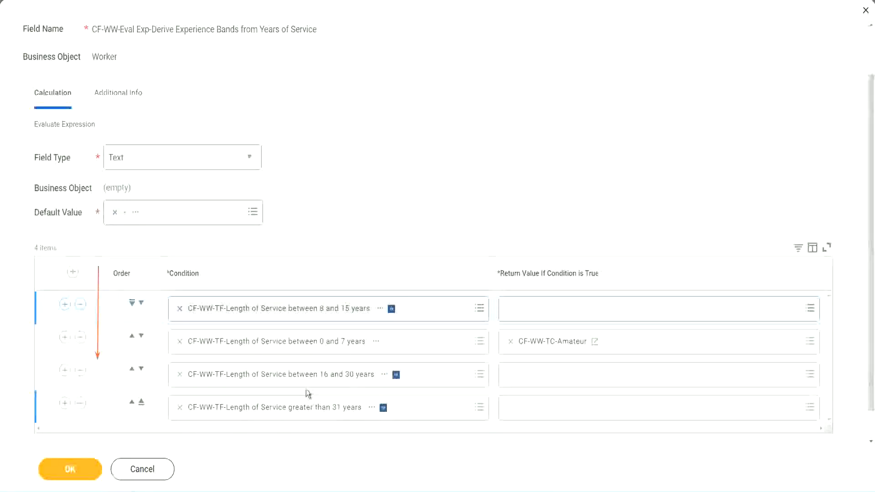
right_click(554, 349)
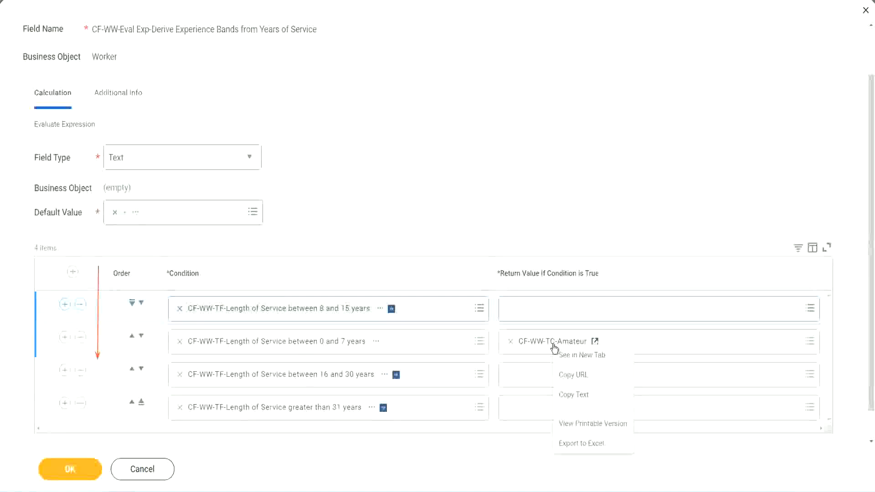
click(571, 392)
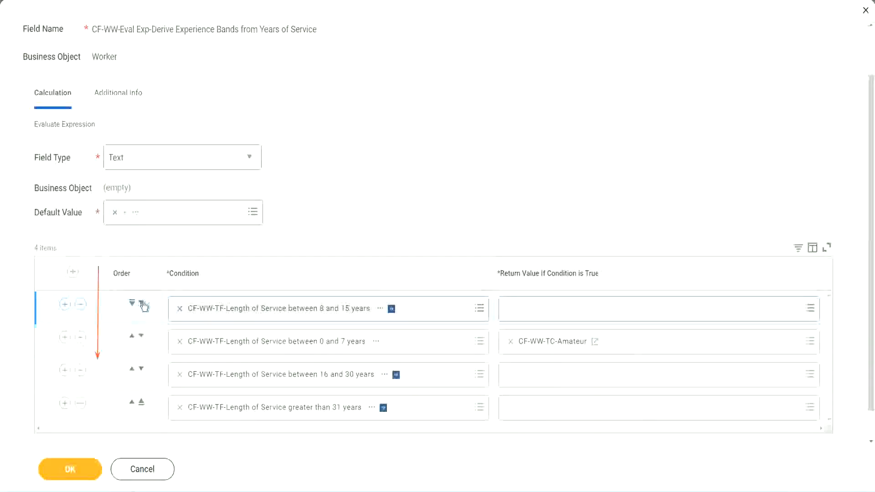
click(141, 302)
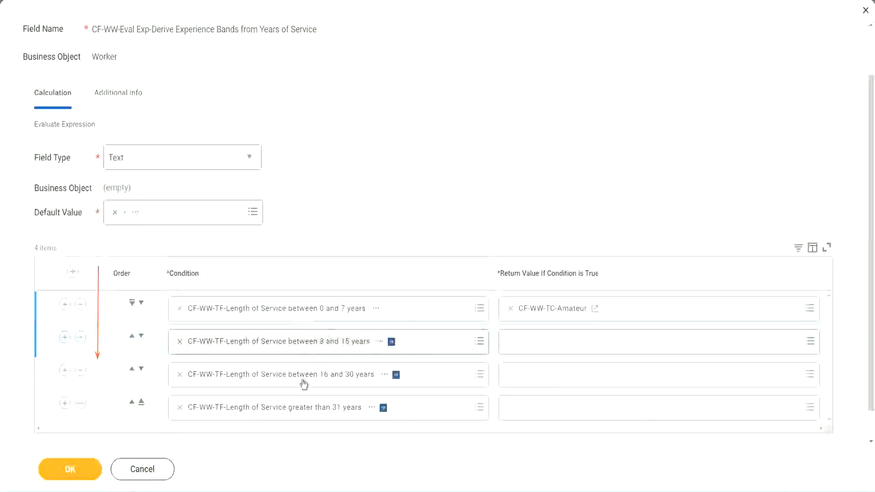
Create a calculated field for the second row's return value named CF-WW-TC-Experienced, with business object Global and function Text Constant
click(509, 341)
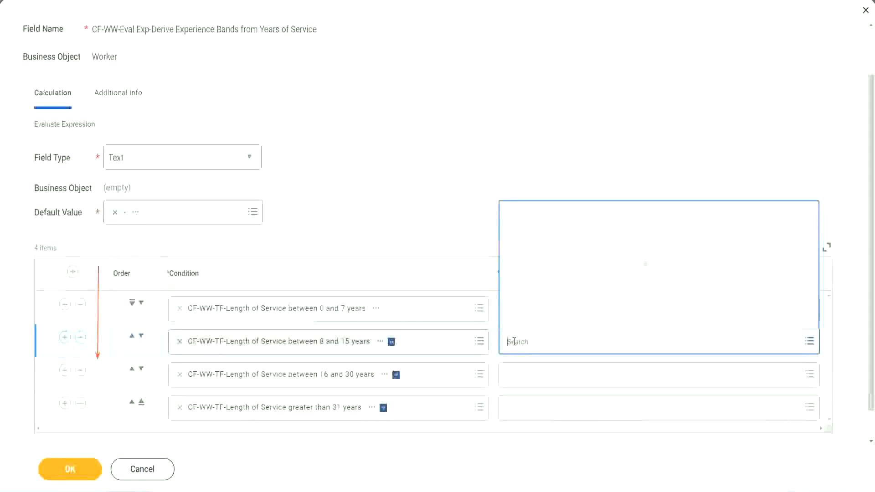
click(543, 320)
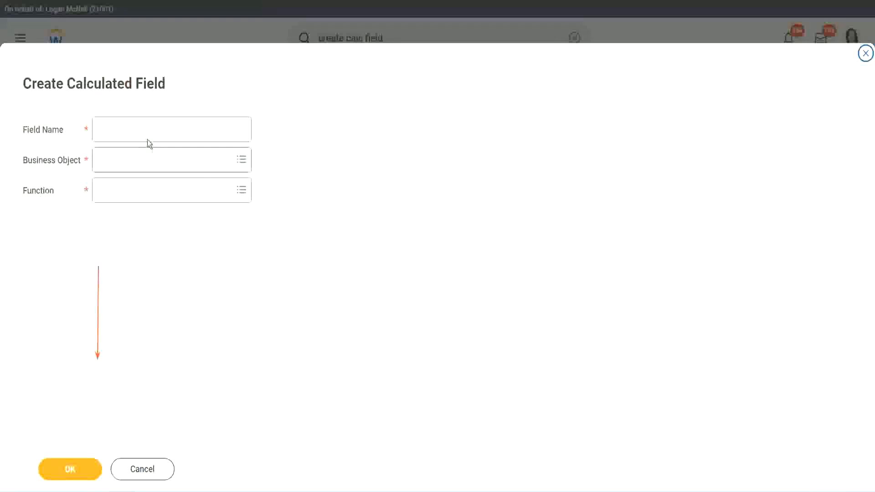
click(139, 130)
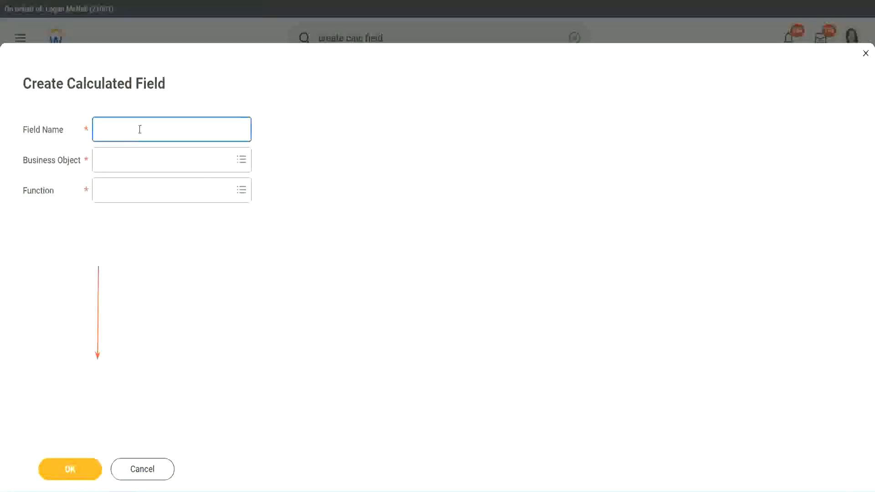
text(CF-WW-TC-Amateur)
double_click(166, 129)
text(Exper)
text(ienced)
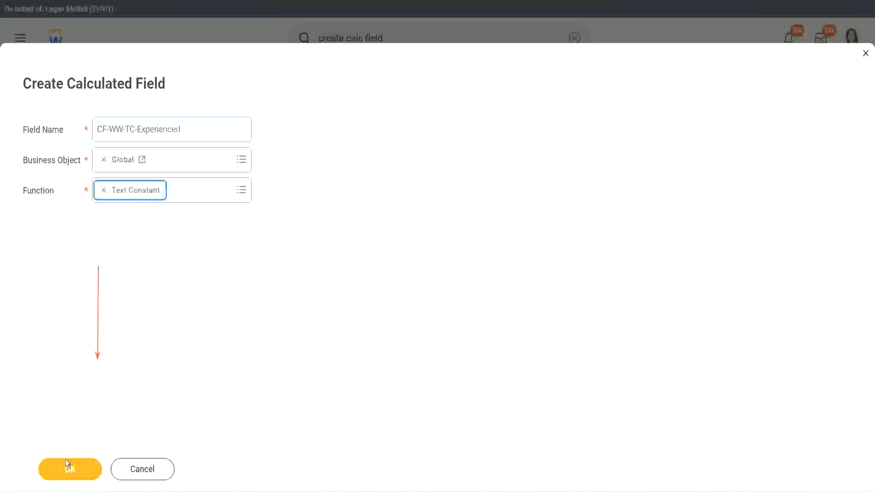
click(68, 468)
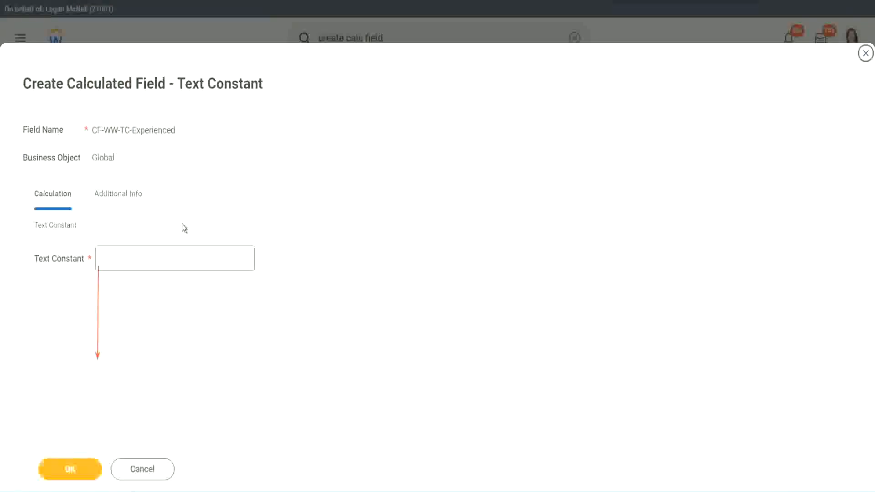
Set the text constant to Experienced and save the field as the second row's return value
click(135, 257)
text(Ex)
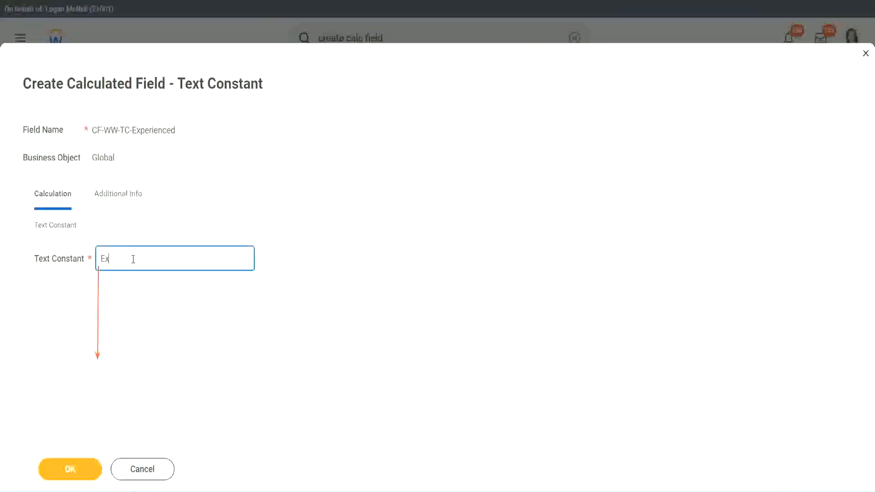
text(perienced)
click(71, 469)
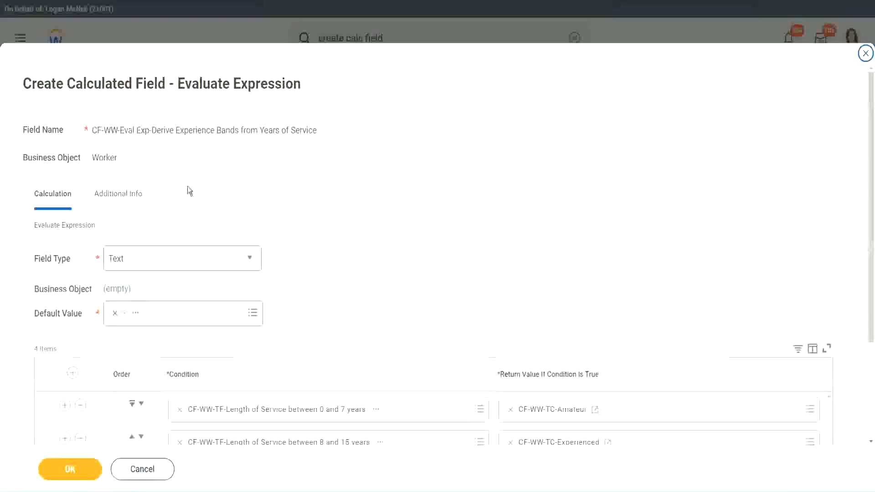
Start a calculated field for the third row's return value, paste CF-WW-TC-Amateur as its name and set the business object to Global
scroll(404, 238, down, 3)
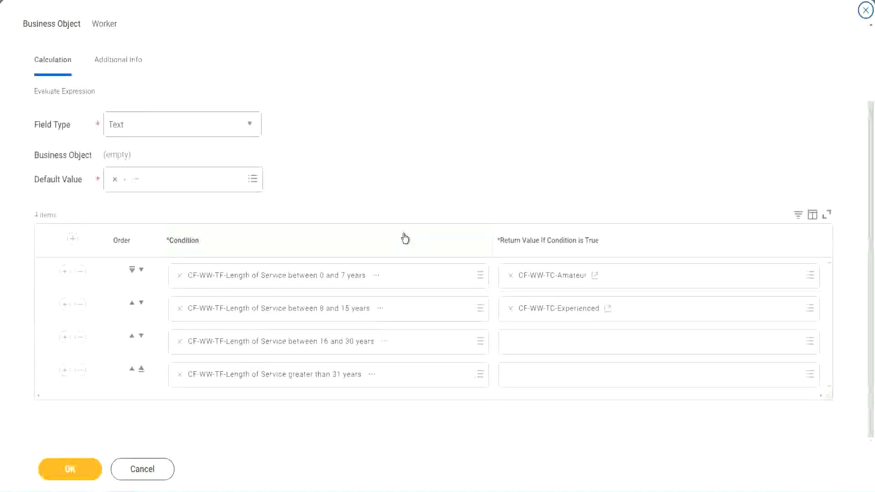
click(545, 346)
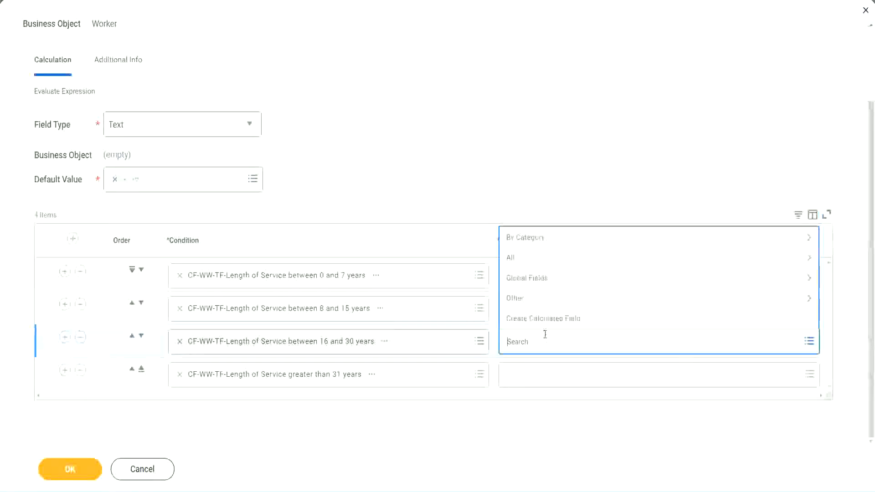
click(524, 318)
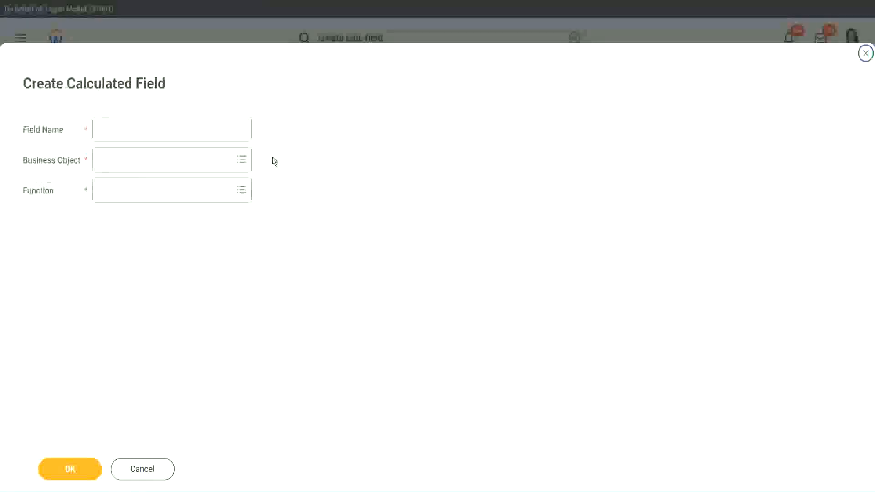
click(185, 129)
key(ctrl+v)
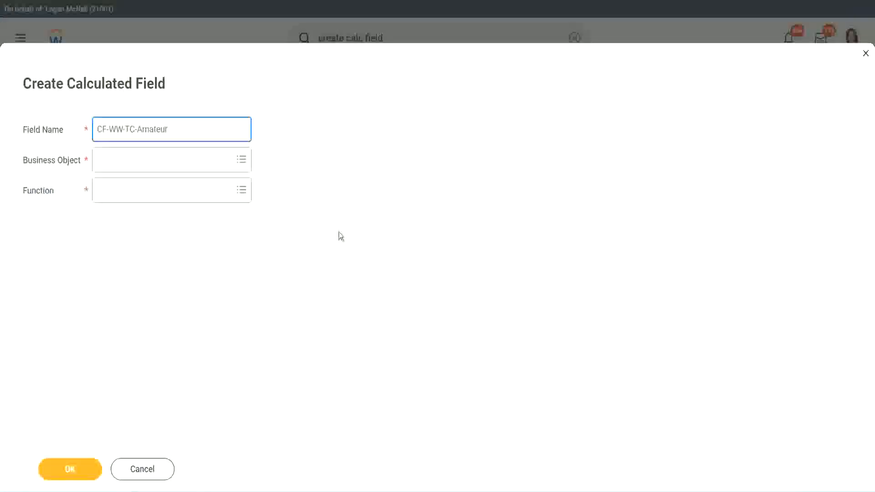
click(100, 161)
text(global)
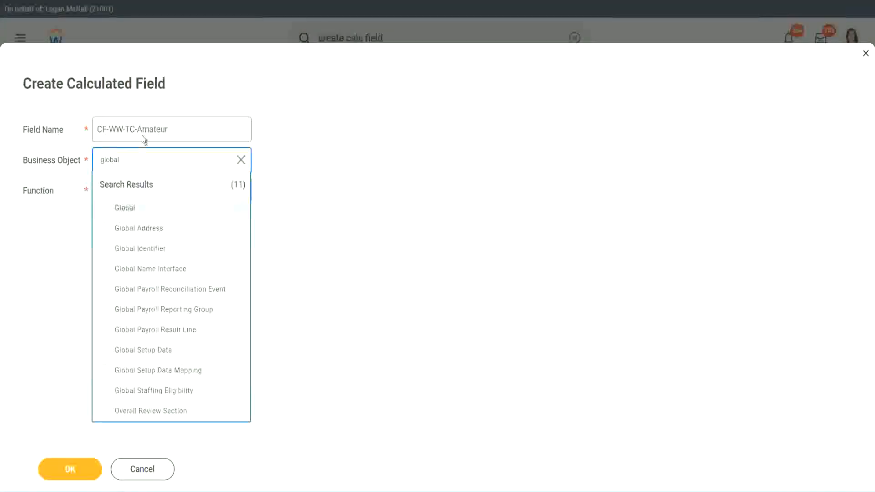
Change the field name to CF-WW-TC-Senior, choose the Text Constant function and continue to the field's definition
click(142, 132)
double_click(154, 129)
text(S)
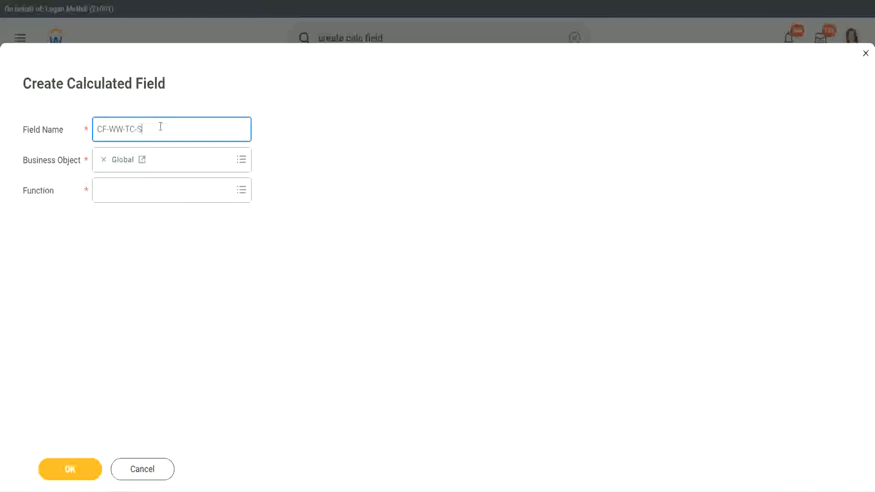
text(enior)
click(139, 199)
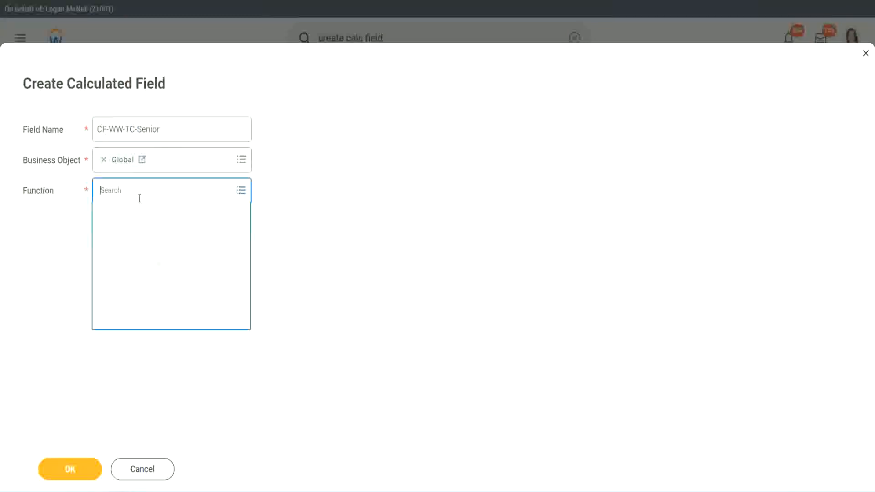
text(tc)
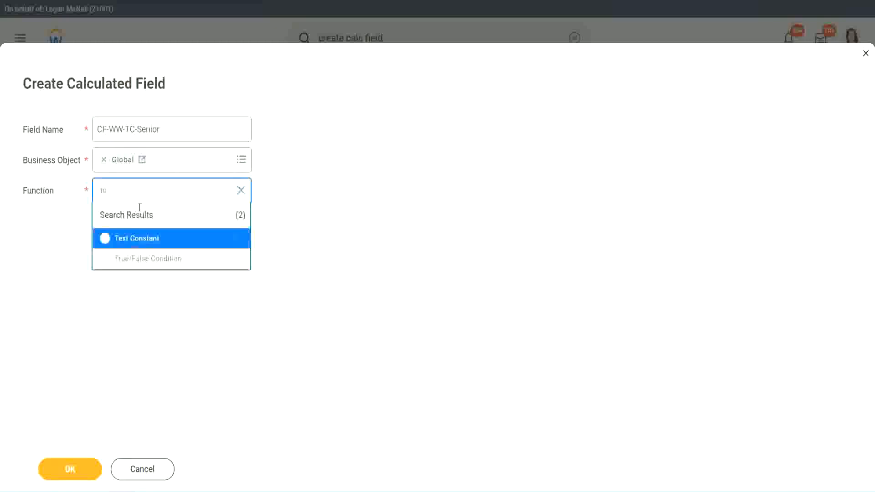
click(136, 238)
click(77, 473)
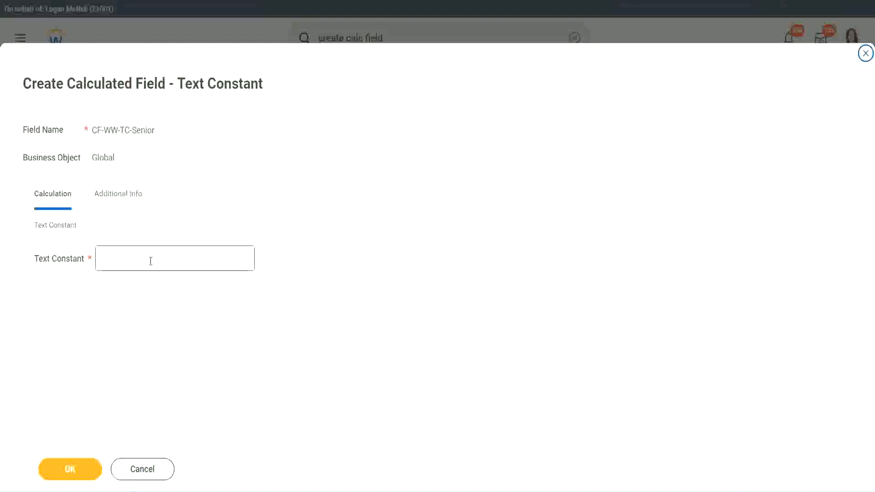
Fill in the text constant for CF-WW-TC-Senior and save the field as the third row's return value
click(148, 255)
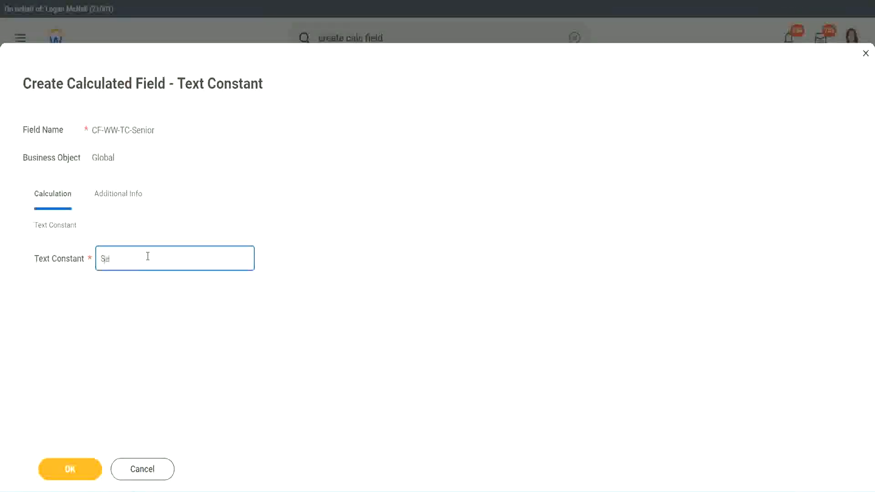
click(86, 463)
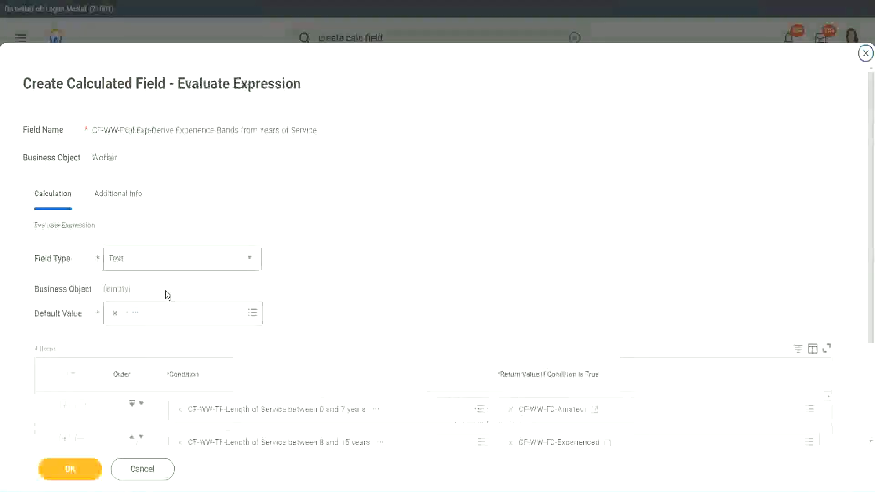
scroll(633, 327, down, 4)
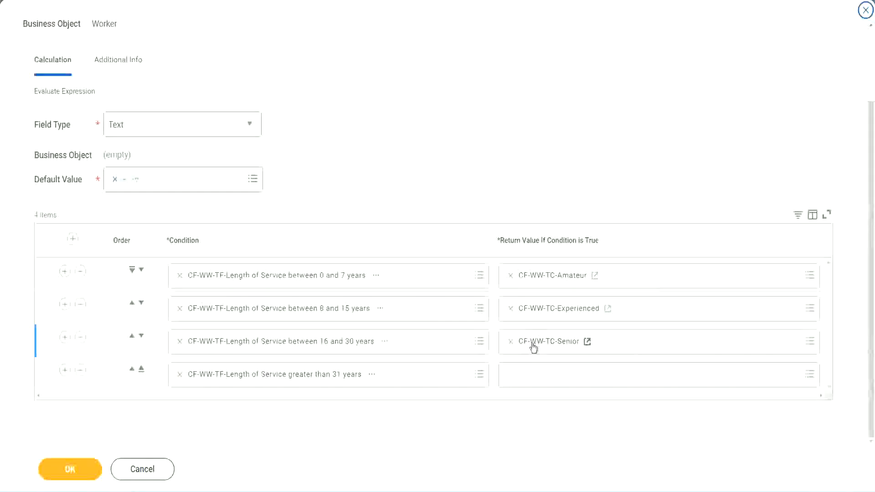
Start a calculated field for the fourth row's return value and name it CF-WW-TC-Legend, adapting the copied name CF-WW-TC-Senior
right_click(531, 344)
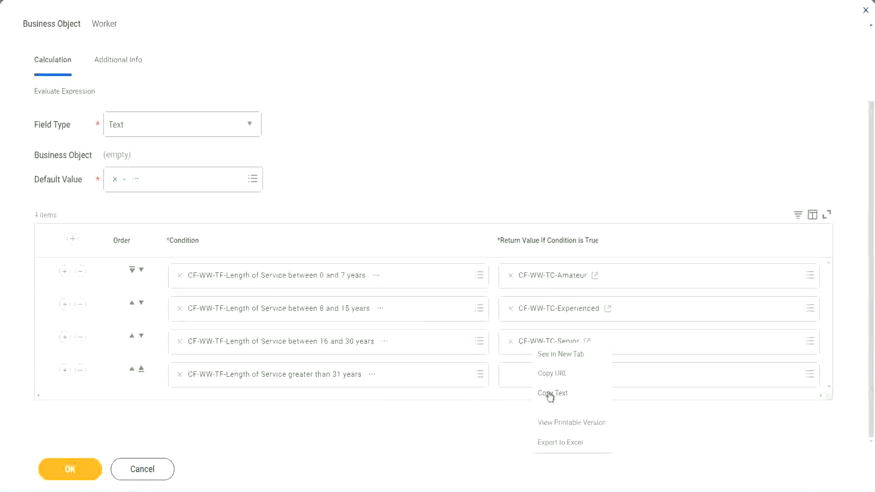
click(531, 380)
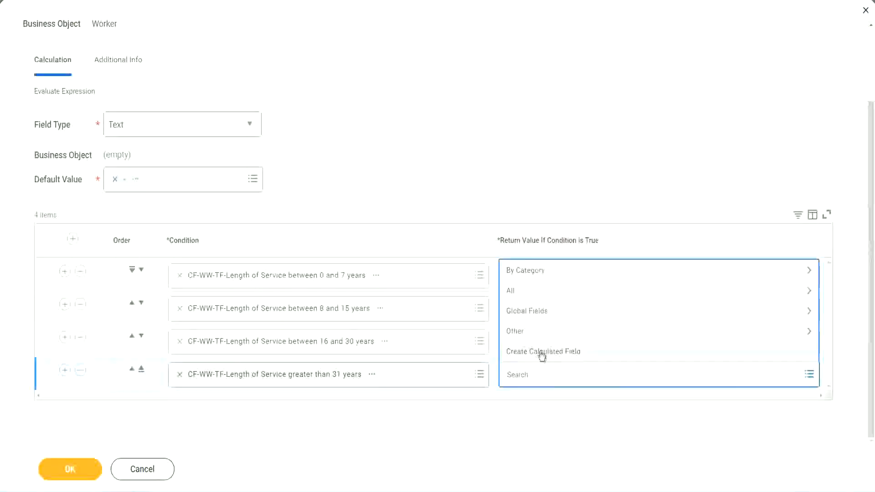
click(541, 354)
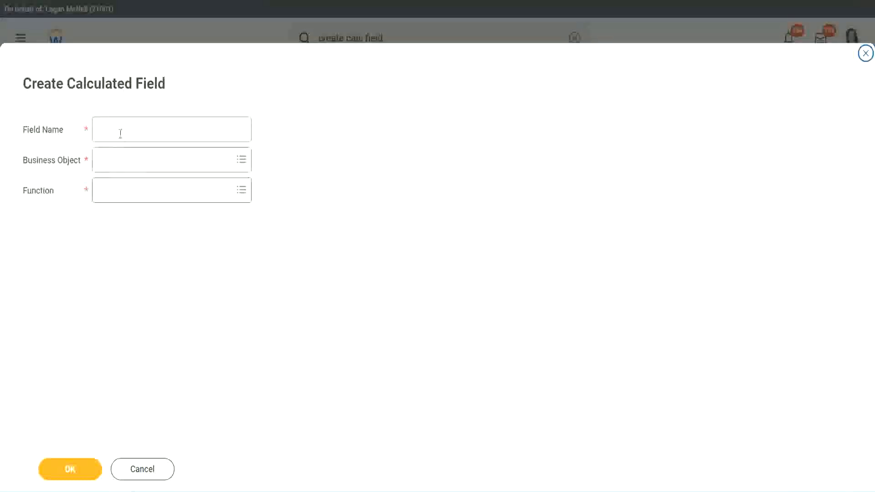
click(120, 133)
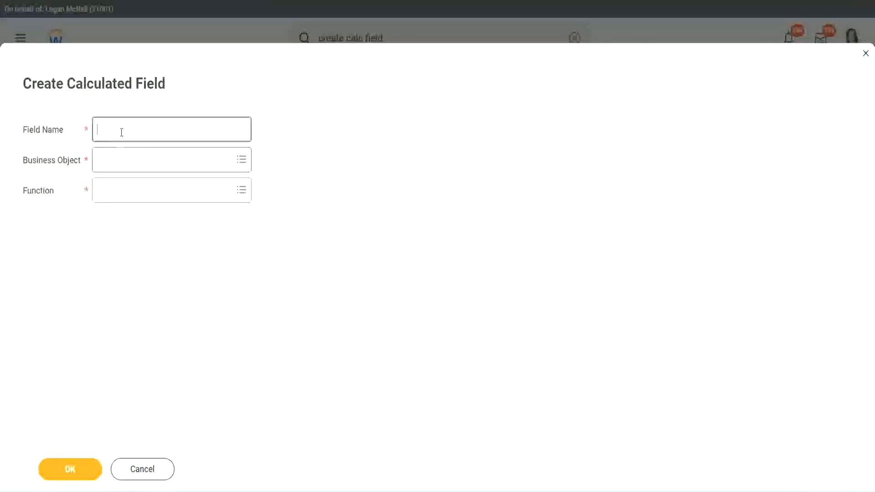
text(CF-WW-TC-Senior)
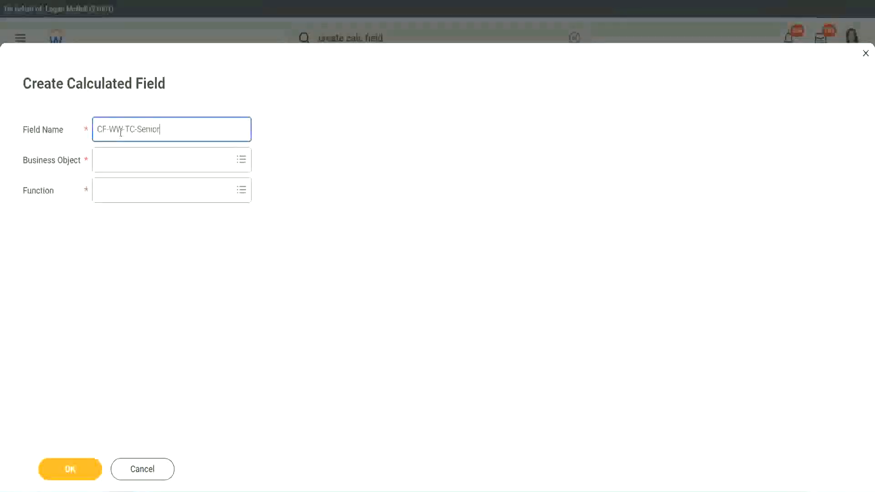
key(ctrl+shift+Left)
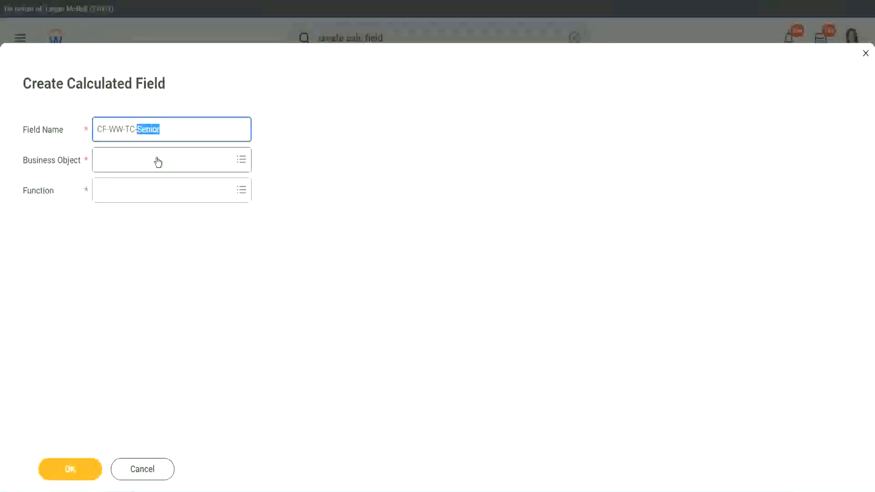
text(Legend)
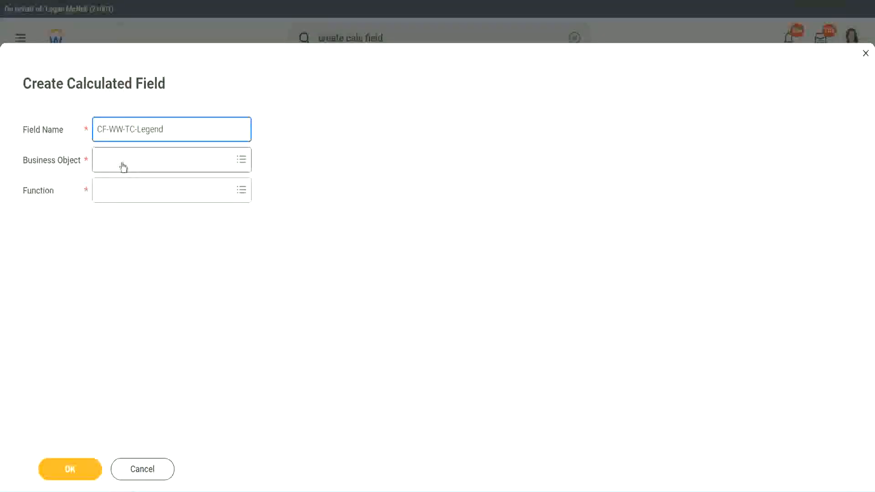
Set the new field's business object to Global, choose the Text Constant function and continue to its definition
click(123, 166)
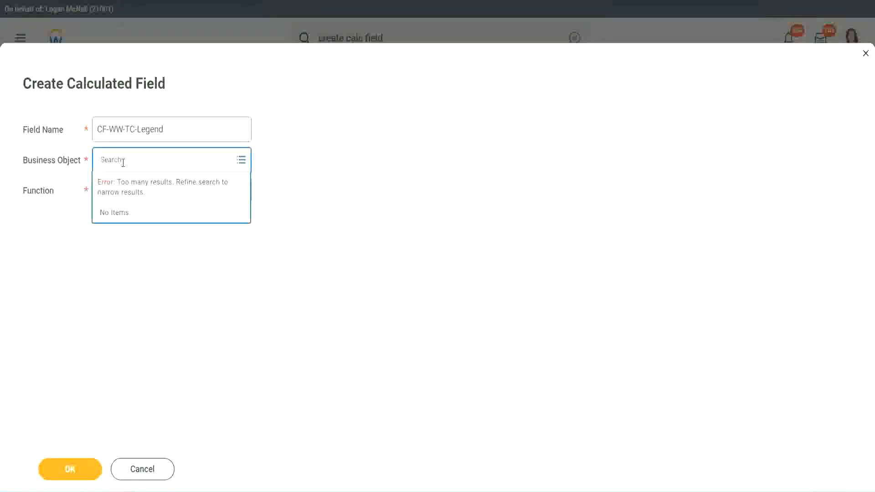
text(Global)
key(Return)
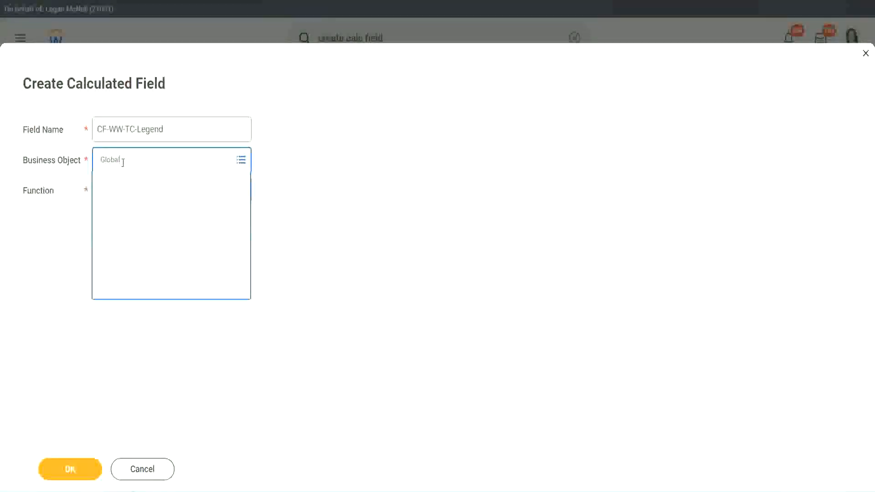
click(131, 210)
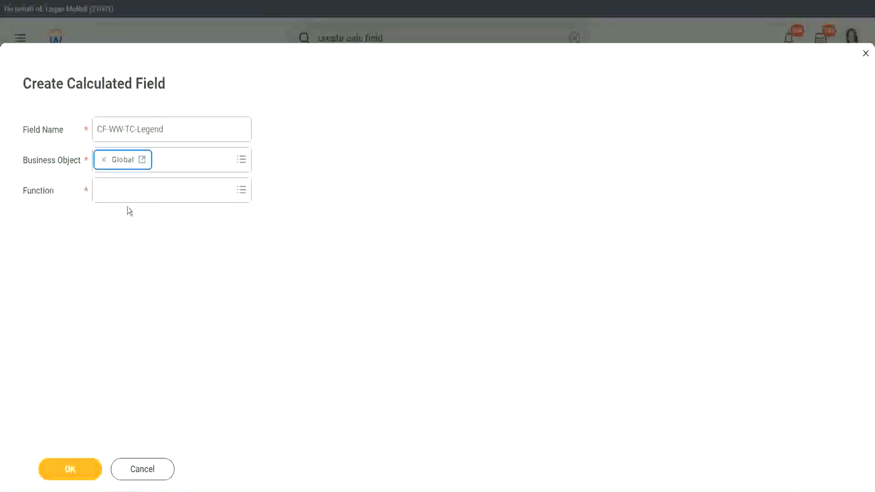
click(127, 190)
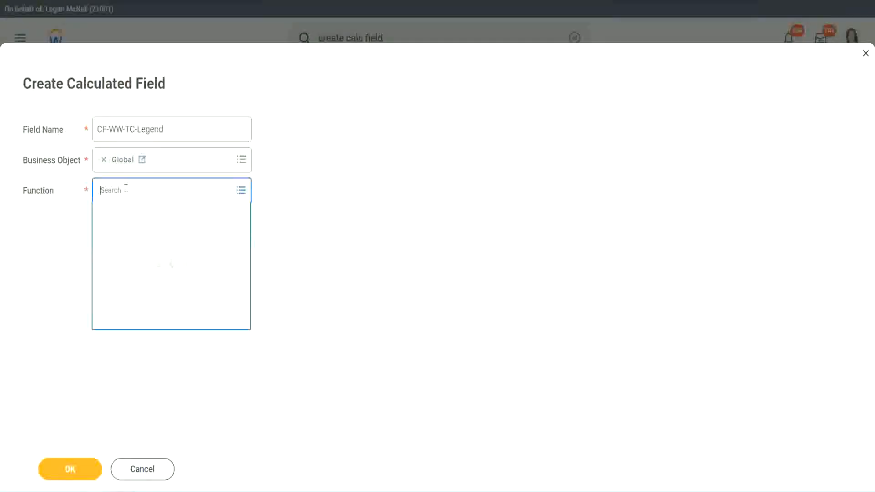
text(lo)
key(Return)
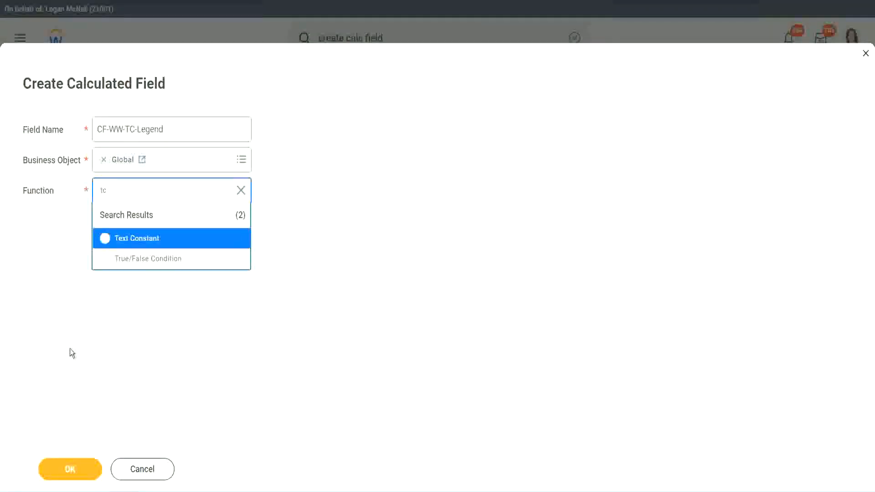
click(160, 241)
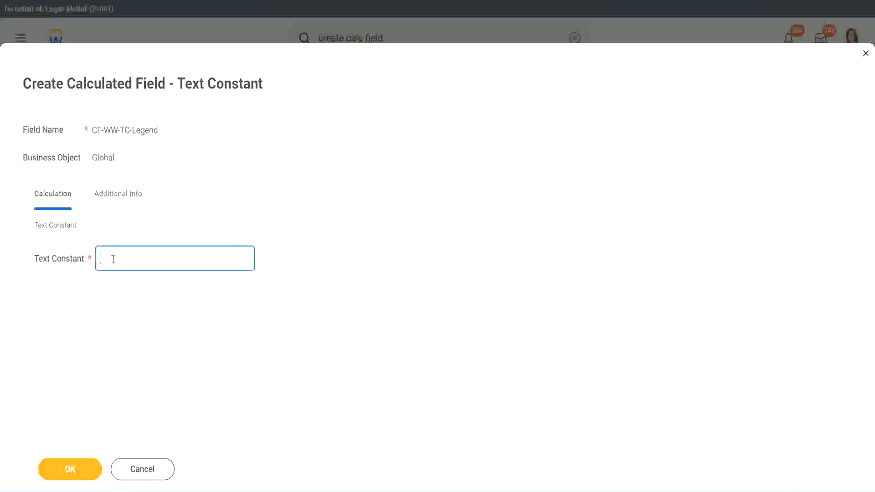
Set the text constant to Legend and save the field as the fourth row's return value
text(Legend)
click(70, 469)
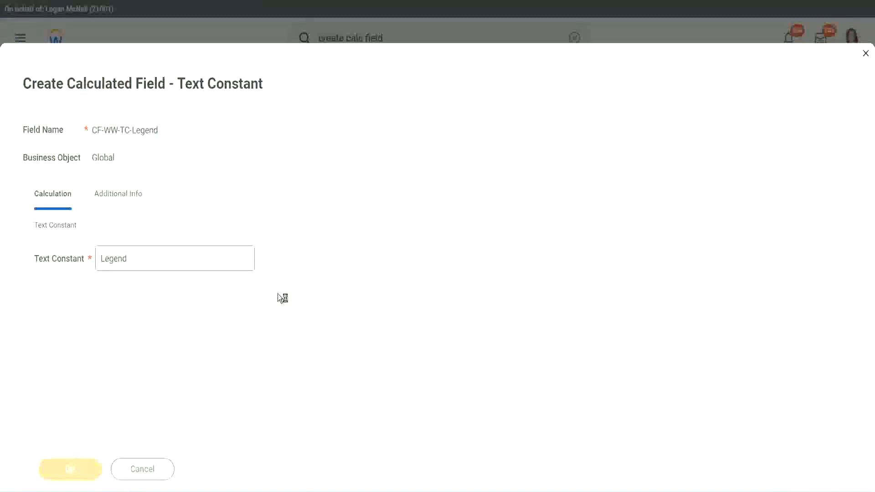
scroll(463, 244, down, 3)
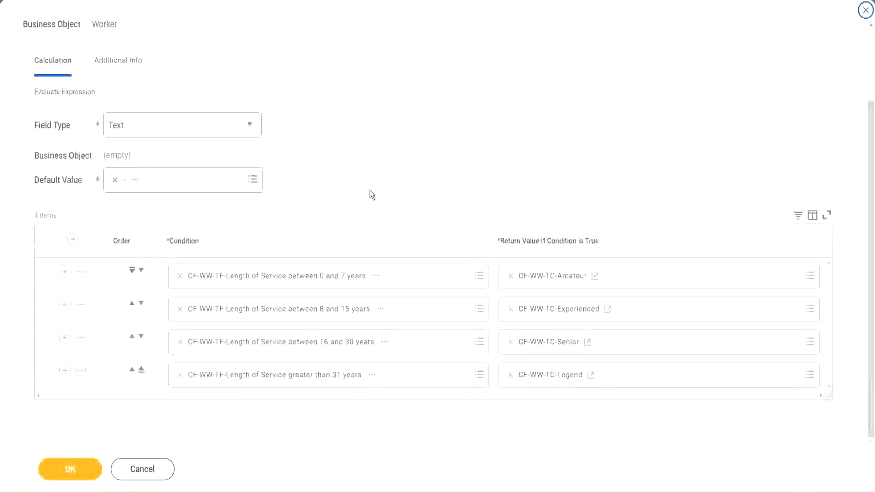
Review the field type, conditions and return values of the Evaluate Expression field and save it
scroll(370, 183, up, 2)
scroll(370, 183, up, 1)
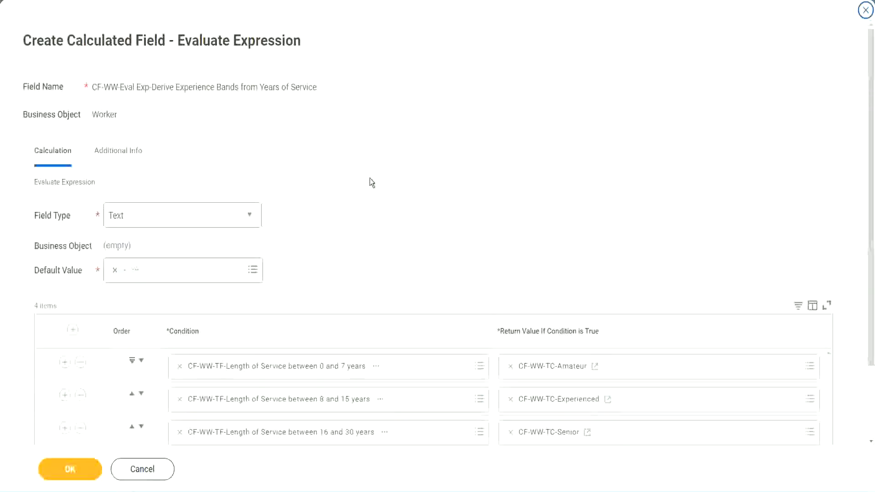
scroll(369, 178, down, 2)
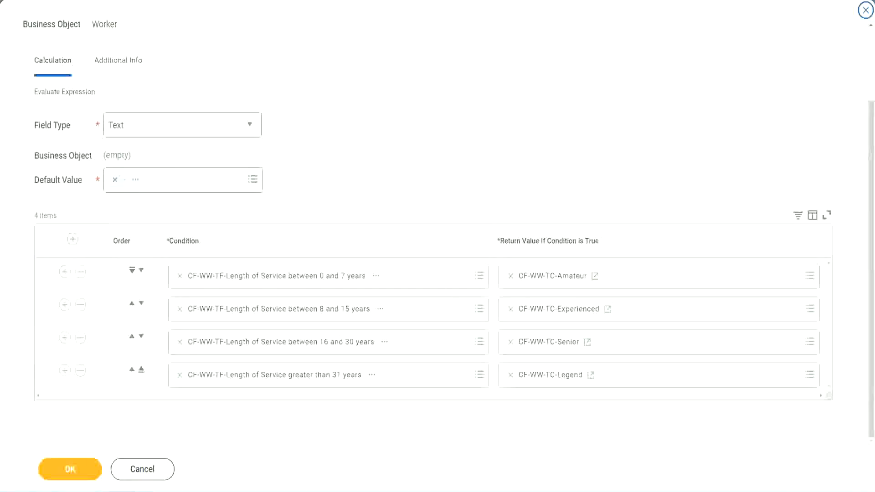
drag(560, 127, 567, 218)
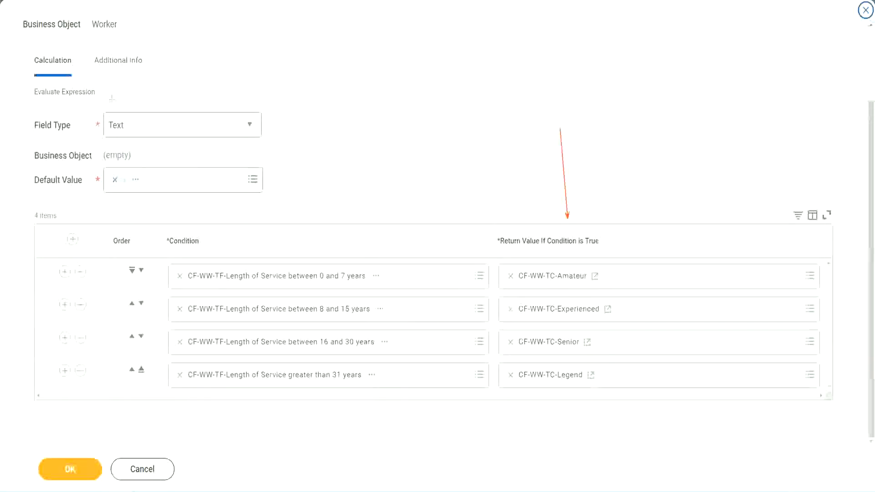
drag(109, 78, 113, 109)
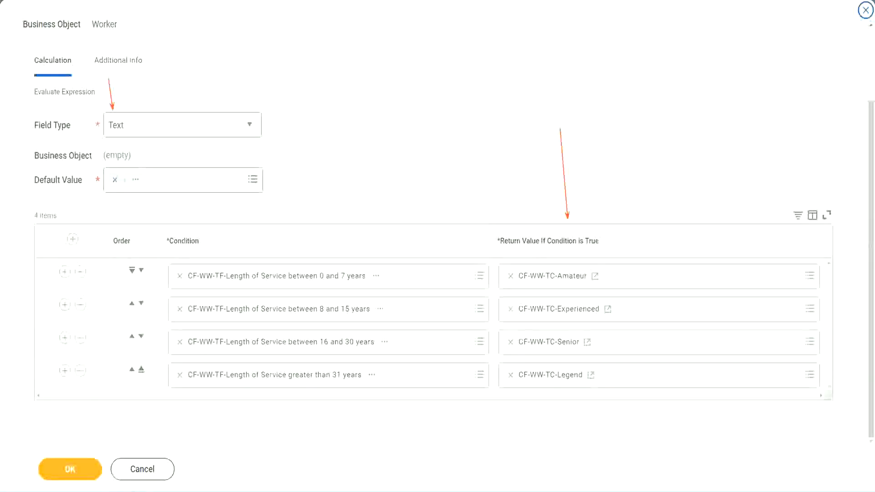
click(73, 468)
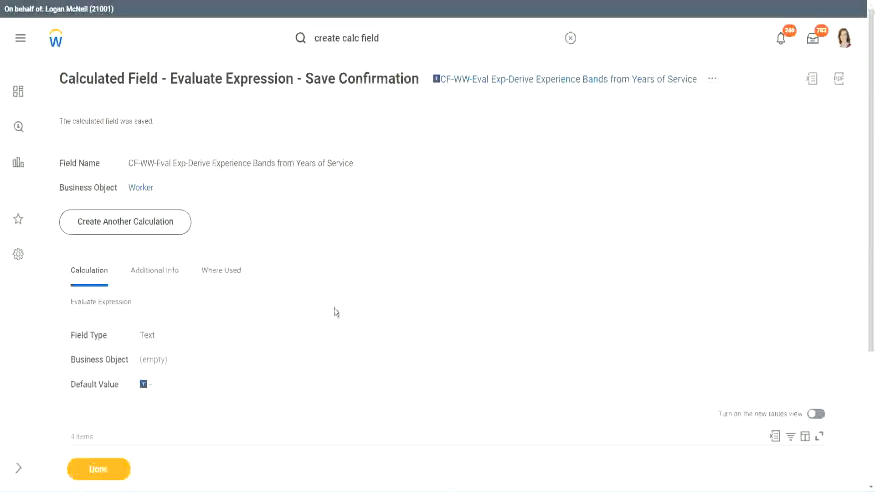
Check the saved field's condition table and copy the name CF-WW-Eval Exp-Derive Experience Bands from Years of Service
scroll(334, 307, down, 4)
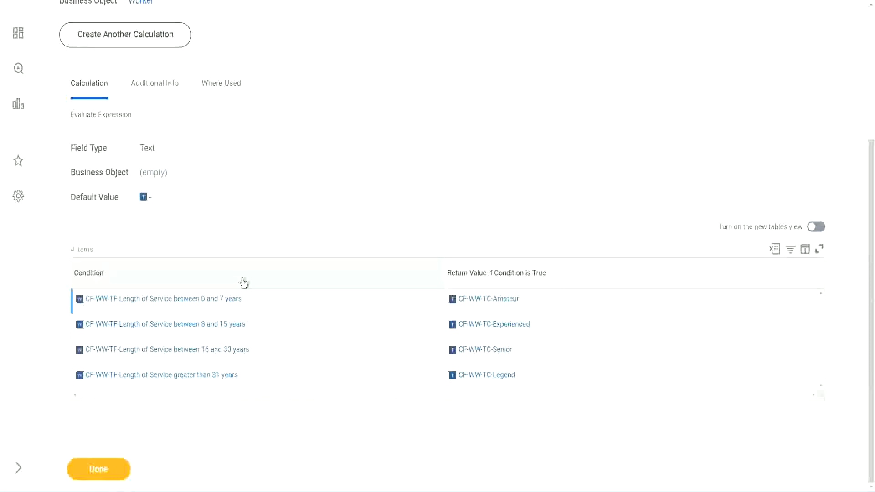
scroll(295, 185, up, 4)
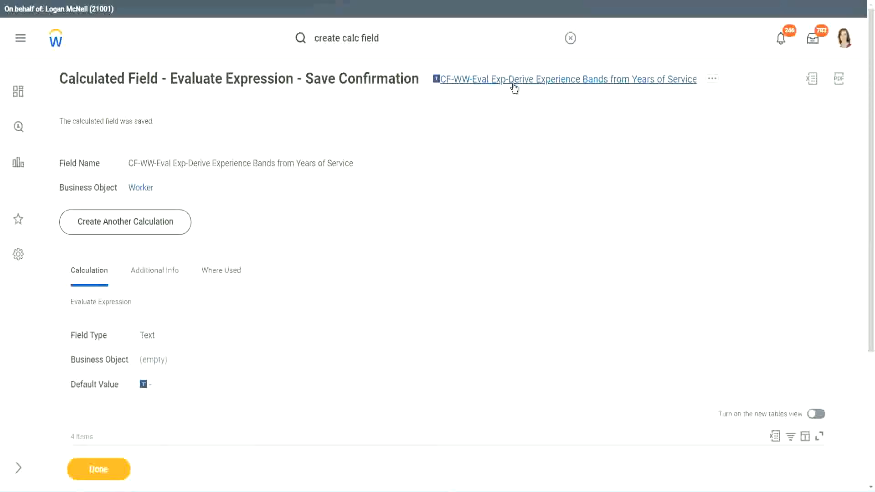
click(537, 136)
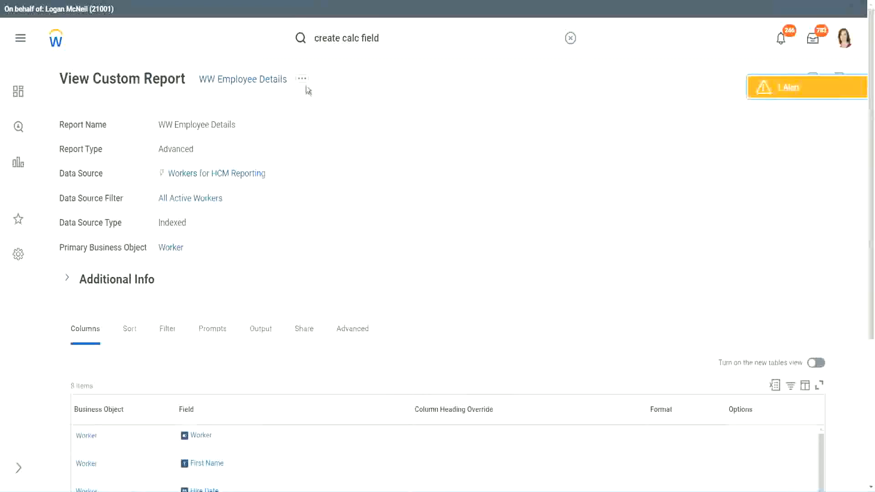
Open the WW Employee Details custom report for editing and go to its column definitions
click(304, 82)
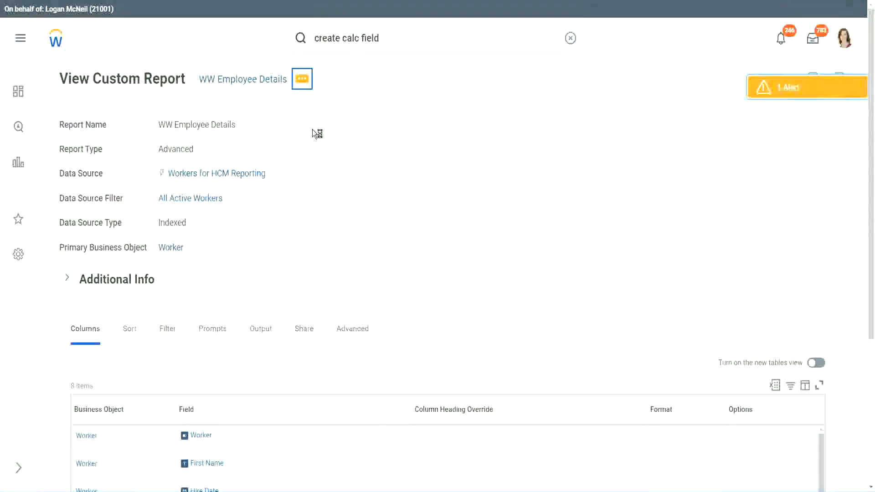
mouse_move(355, 130)
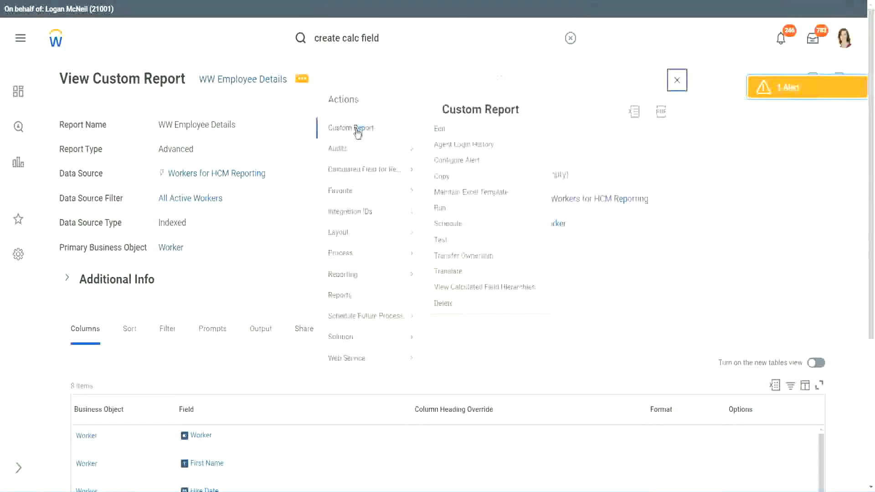
click(444, 129)
scroll(319, 198, down, 4)
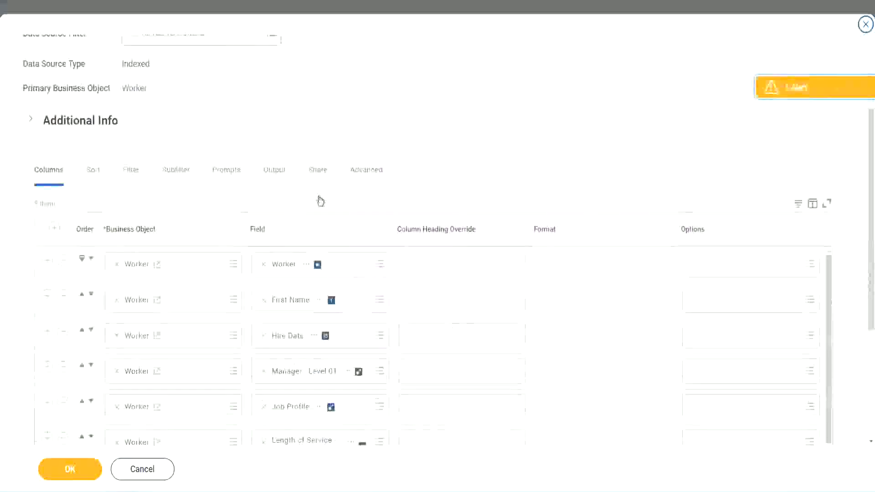
scroll(320, 201, down, 2)
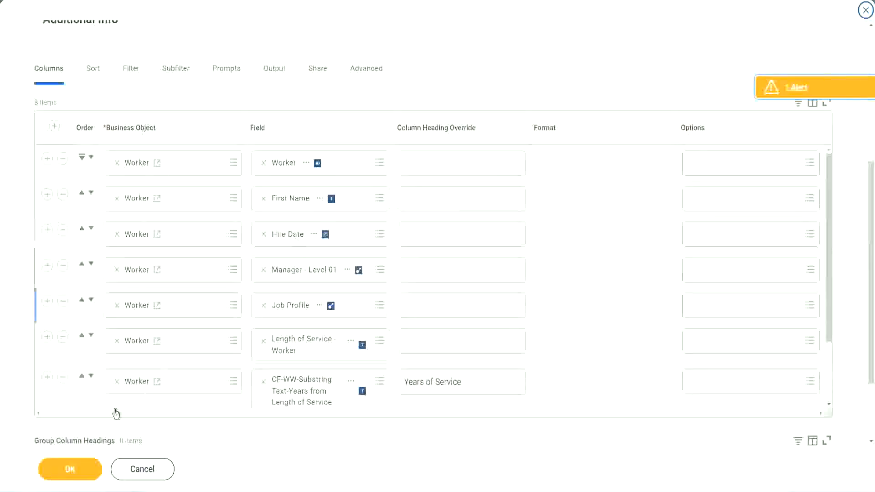
Add a Worker row at the end of the report columns and remove the CF-WW-Substring Text row headed Years of Service
click(47, 378)
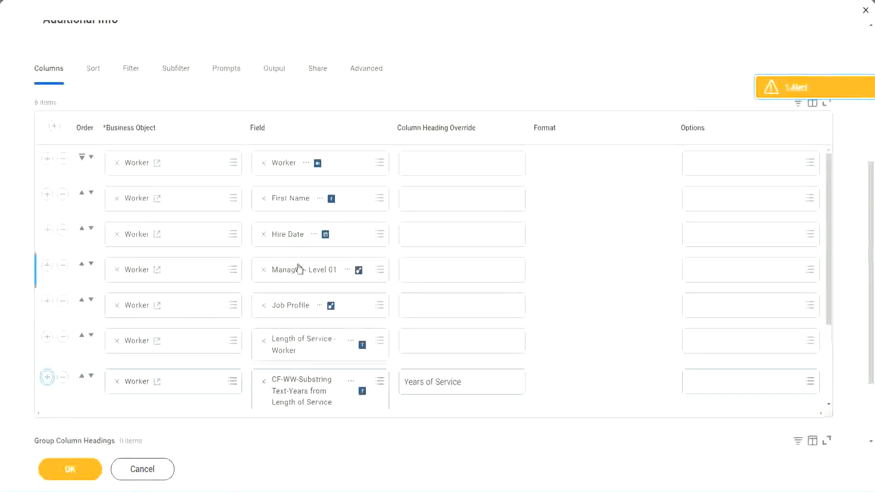
click(455, 314)
scroll(319, 319, down, 2)
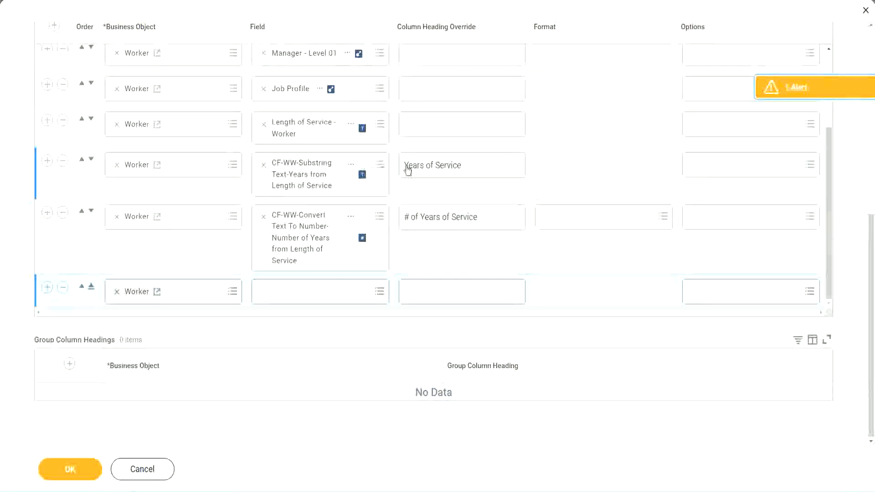
click(63, 161)
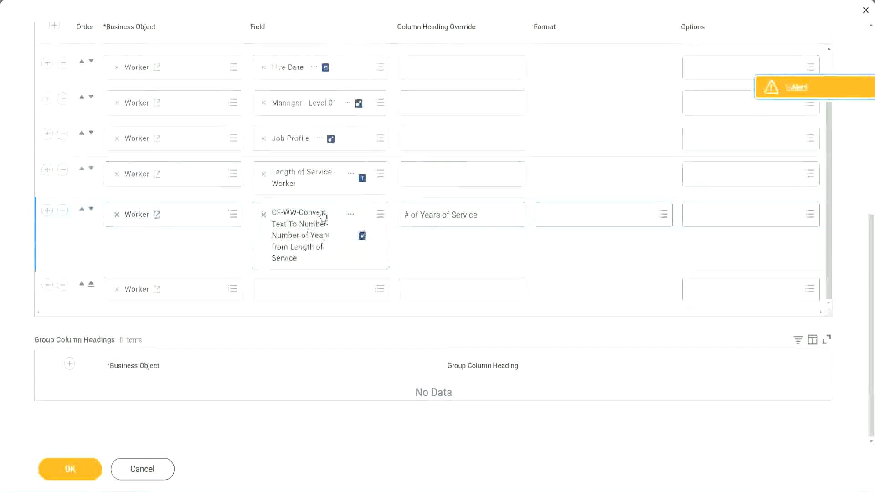
Assign CF-WW-Eval Exp-Derive Experience Bands from Years of Service to the new column, override its heading with Experience Bands and save the report
click(286, 288)
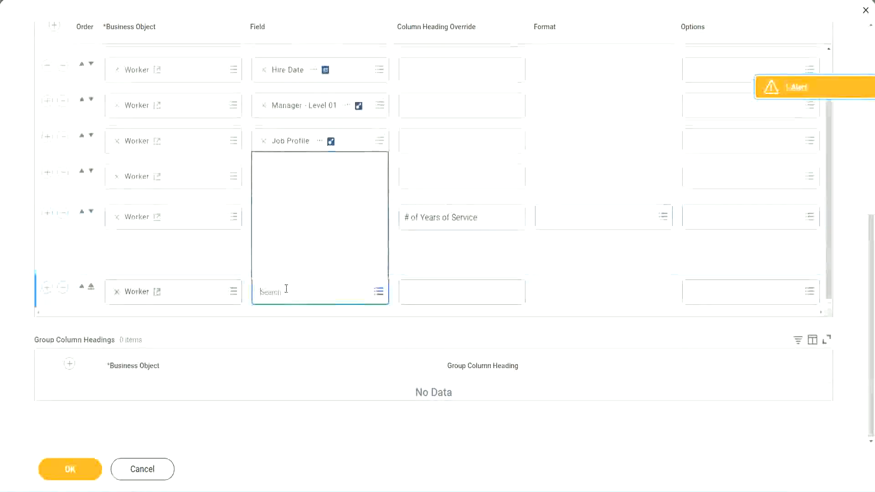
key(ctrl+v)
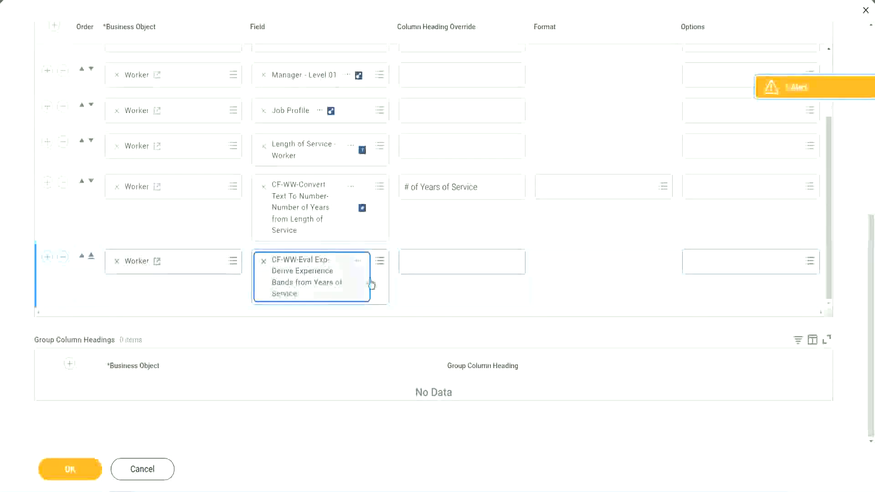
click(445, 262)
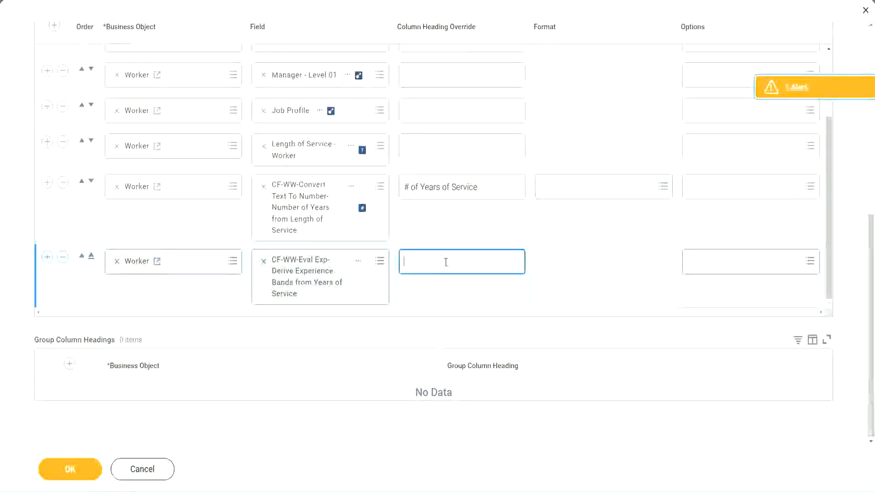
text(Experience Bands)
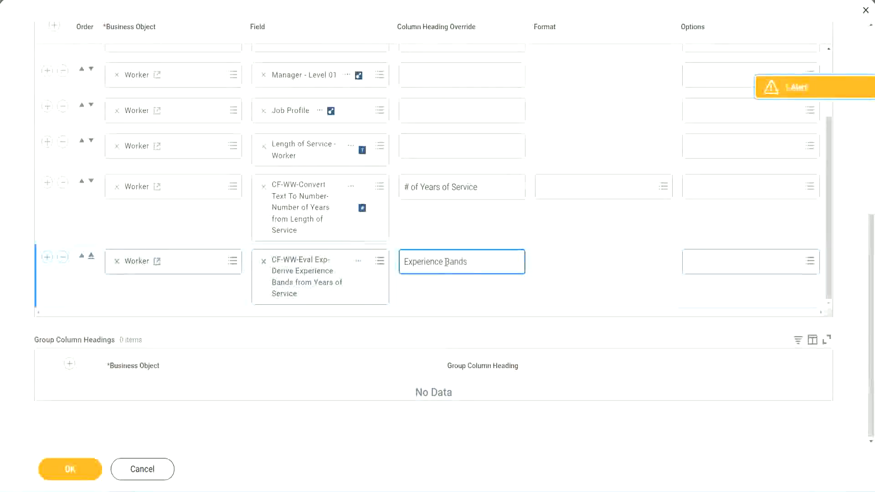
click(83, 471)
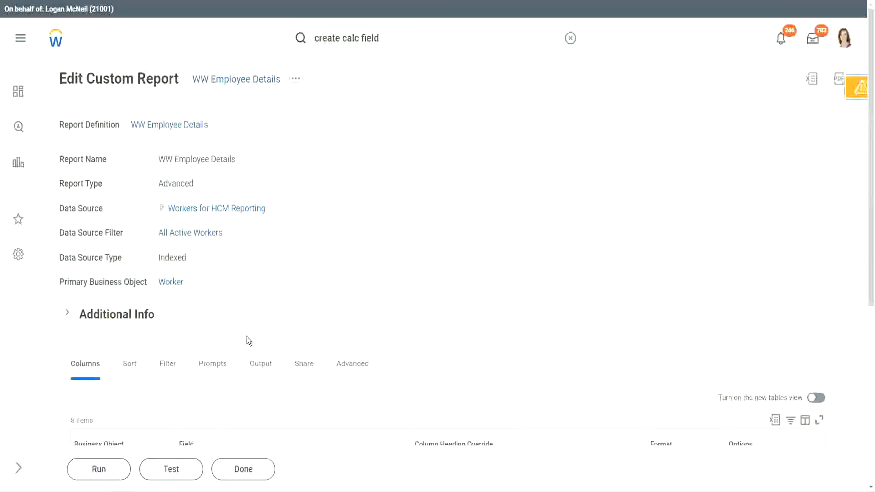
Run the WW Employee Details report with all prompts left blank and check the first row's years of service against its experience band
scroll(273, 310, down, 4)
click(100, 469)
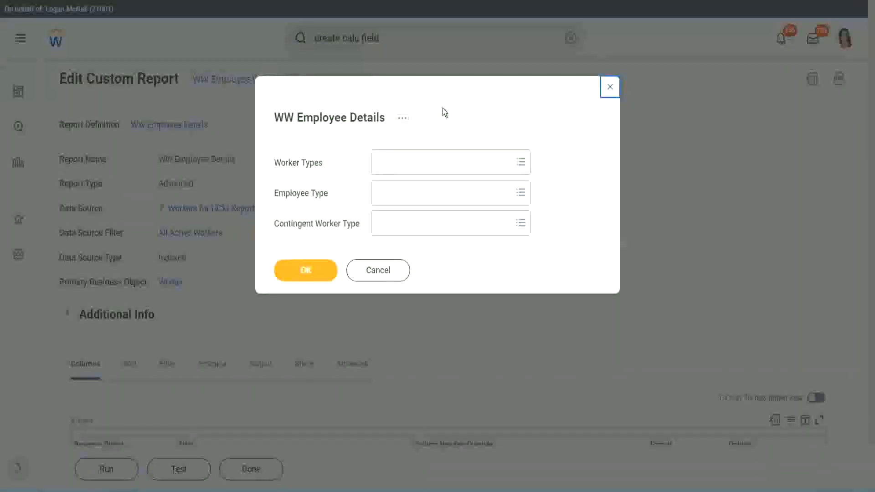
click(307, 270)
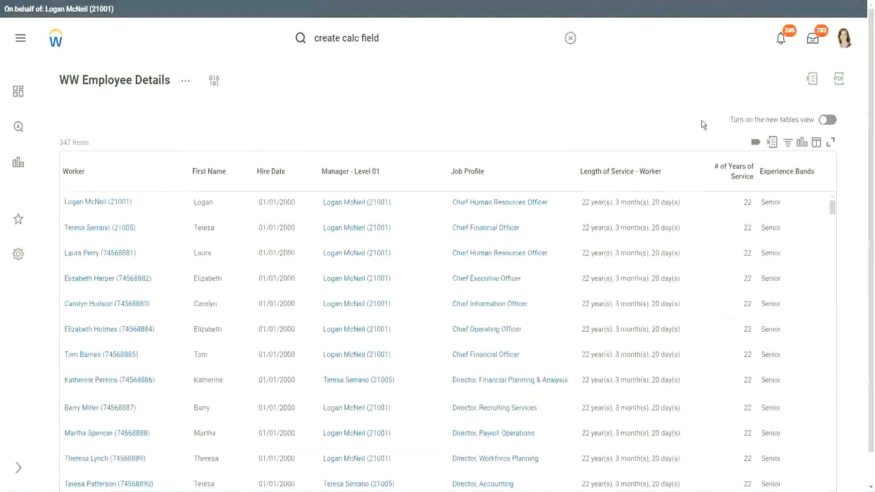
scroll(701, 121, down, 1)
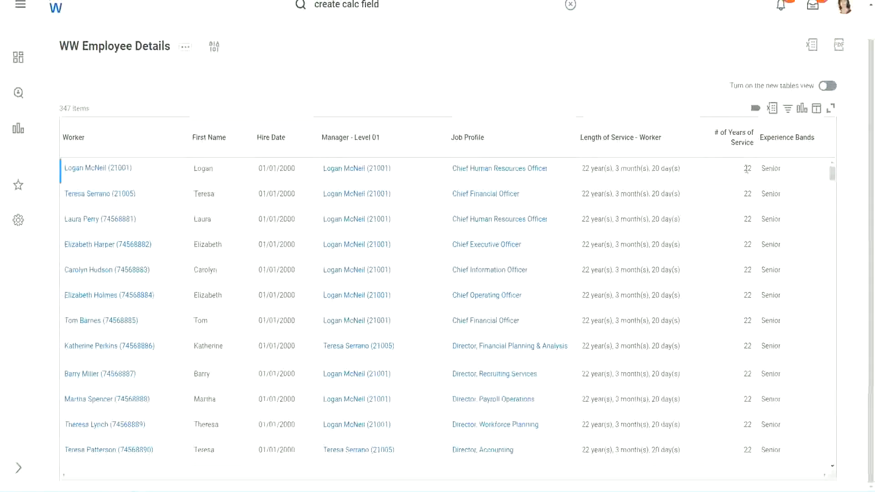
double_click(747, 169)
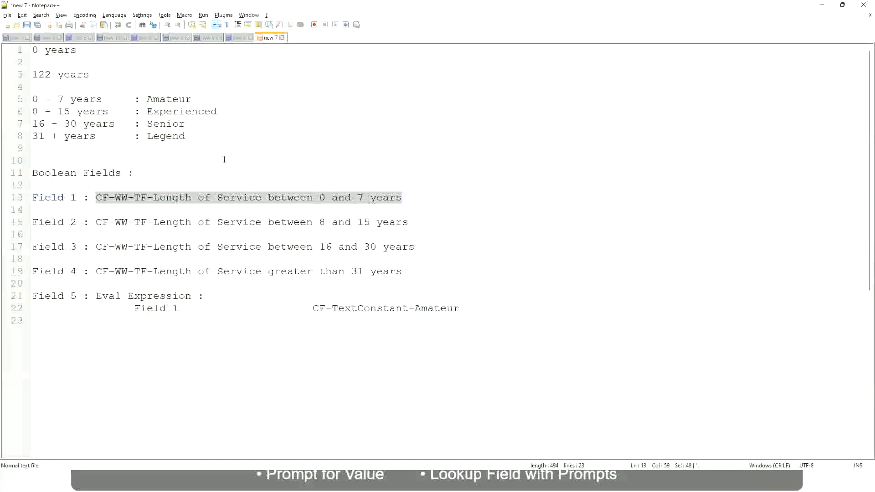
Switch to the Notepad++ notes and review the 16 - 30 years range and its matching band label
click(223, 160)
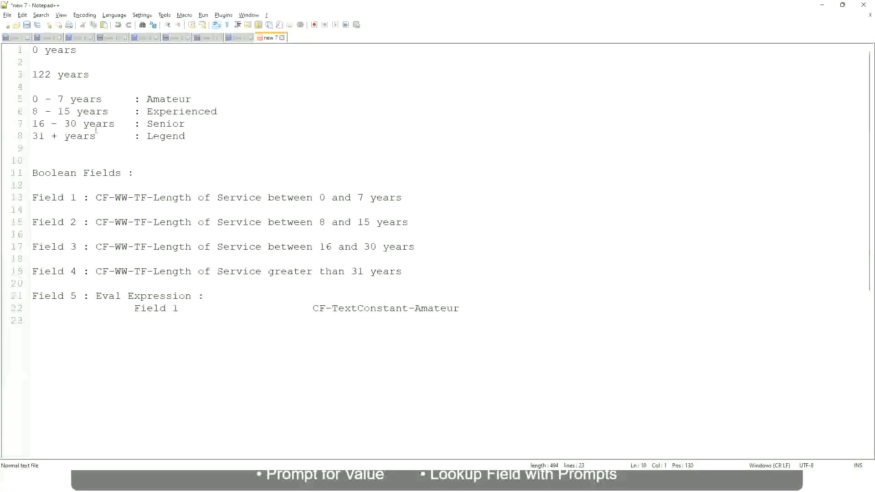
click(148, 123)
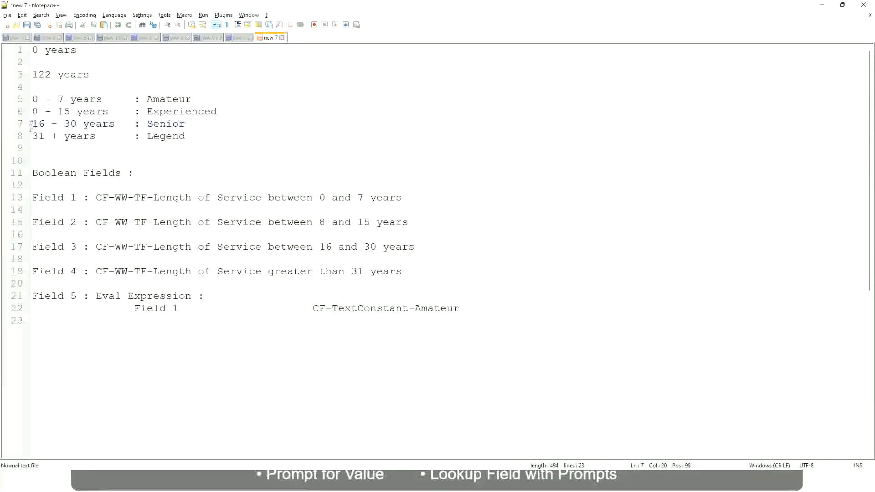
drag(31, 123, 83, 123)
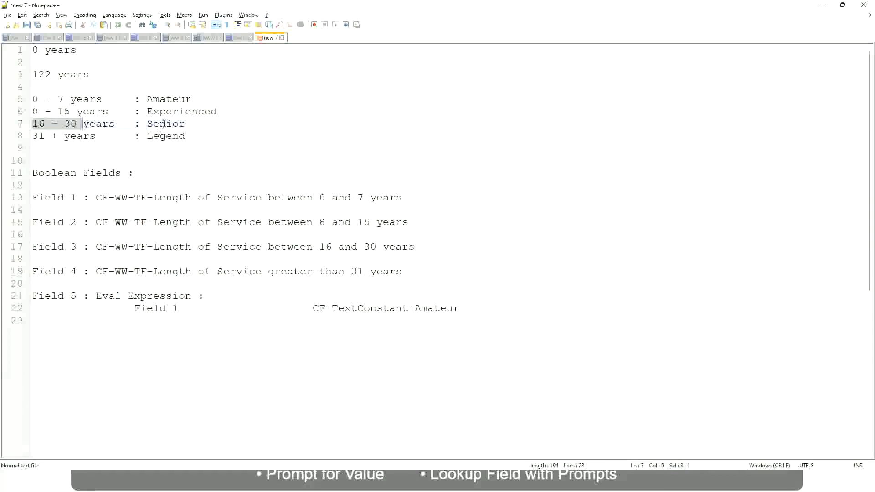
double_click(163, 123)
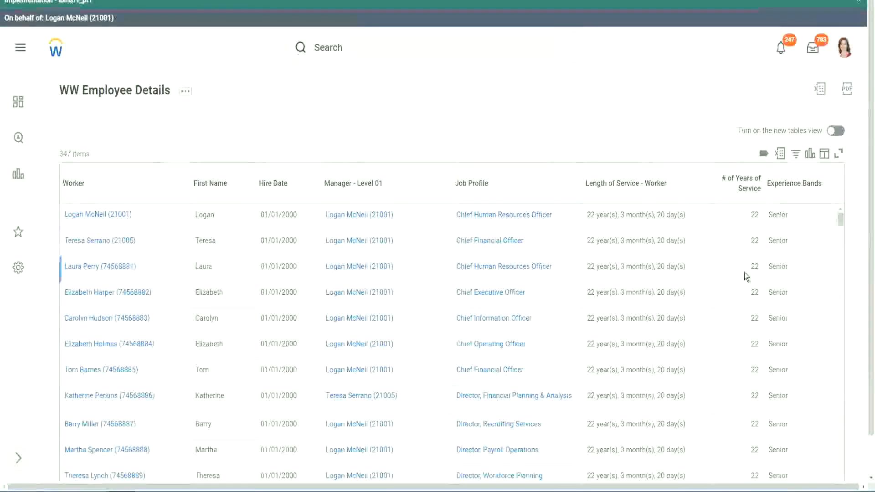
Return to the Workday report output and compare the years of service with the Experience Bands column down the rows
scroll(747, 274, down, 2)
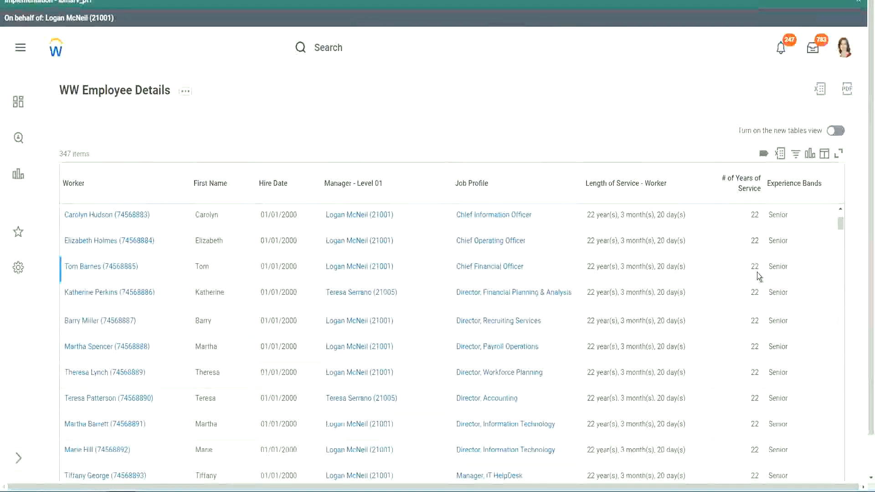
scroll(755, 276, down, 5)
scroll(762, 302, down, 5)
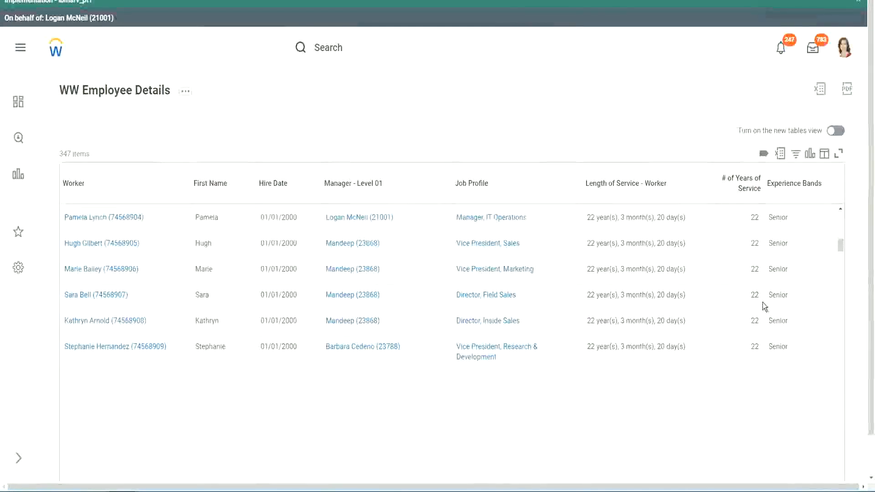
scroll(761, 301, down, 3)
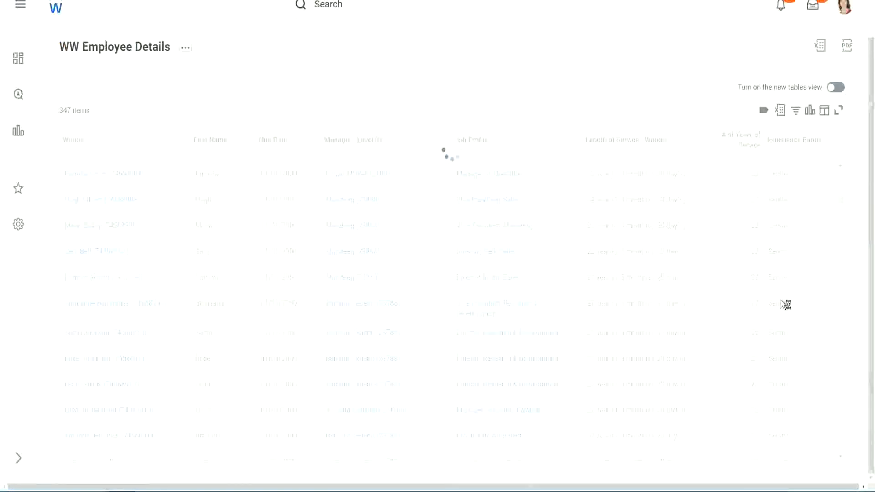
scroll(810, 256, down, 5)
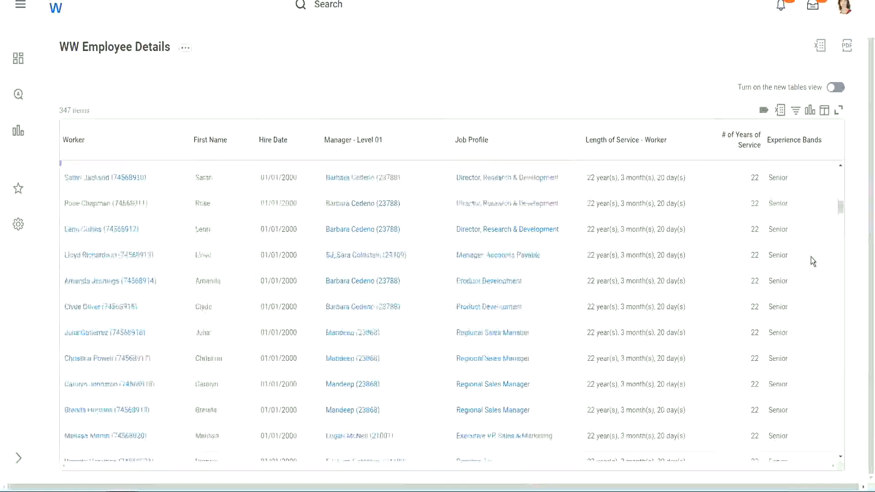
scroll(810, 256, down, 3)
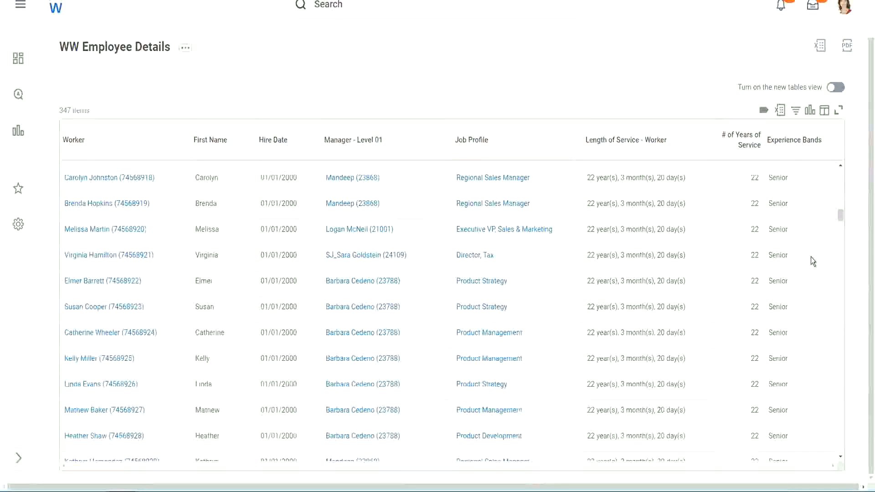
scroll(810, 256, down, 5)
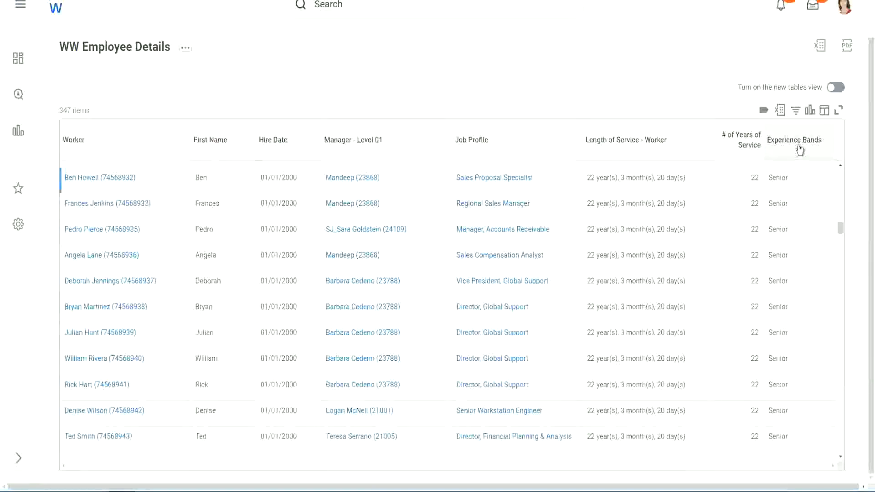
Filter the Experience Bands column to rows containing Amateur
click(799, 149)
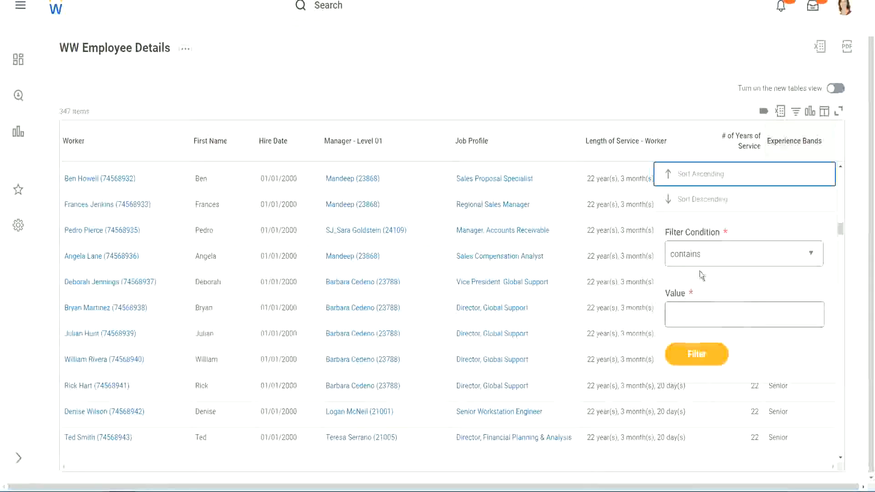
click(694, 306)
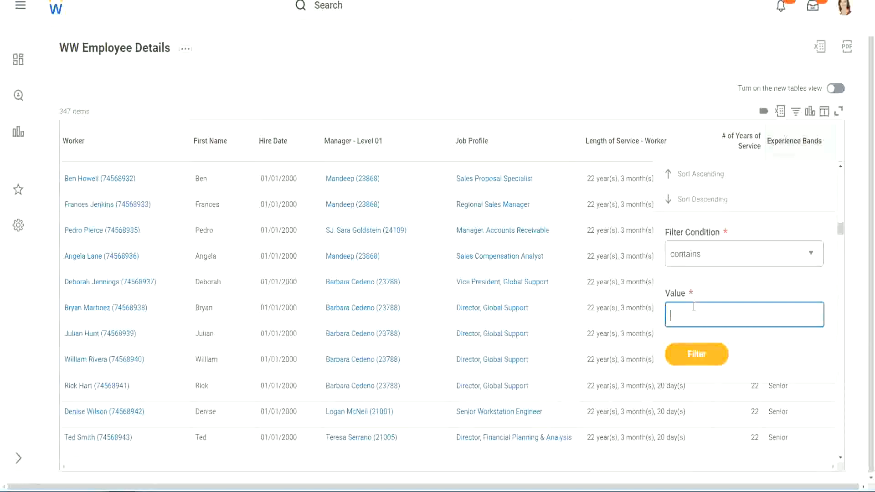
text(Amateur)
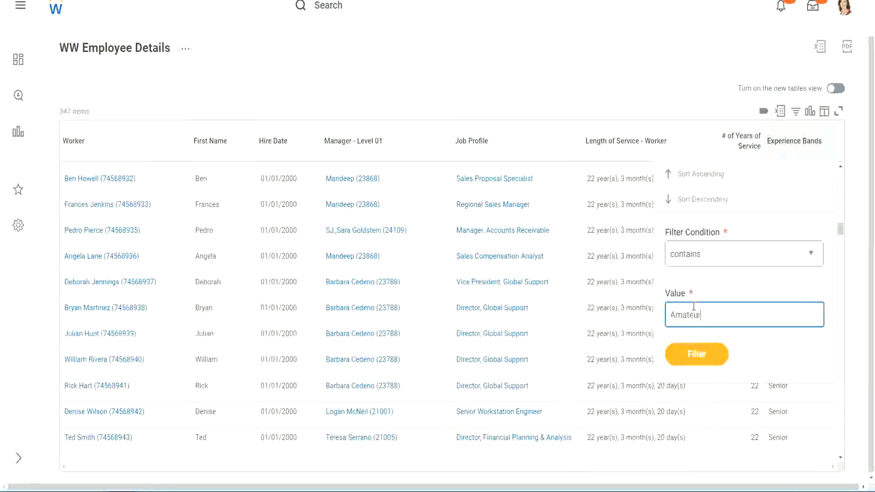
click(691, 354)
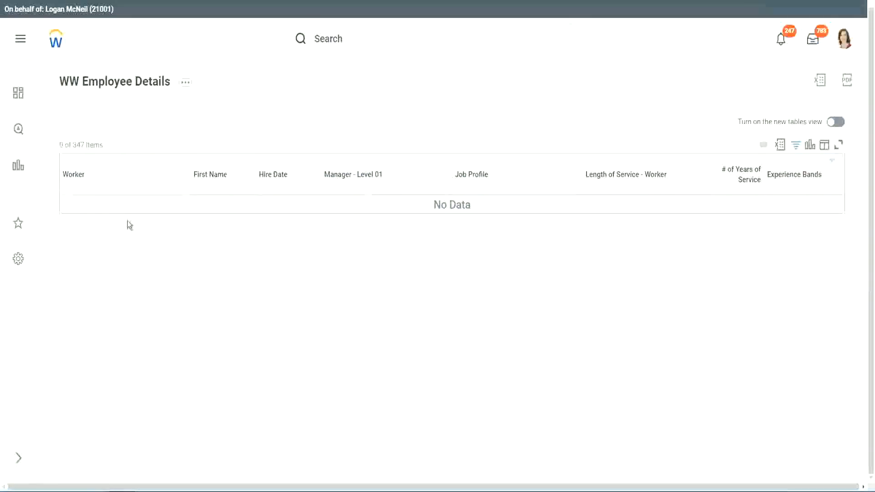
Change the Experience Bands filter value to Legend and apply it
click(792, 177)
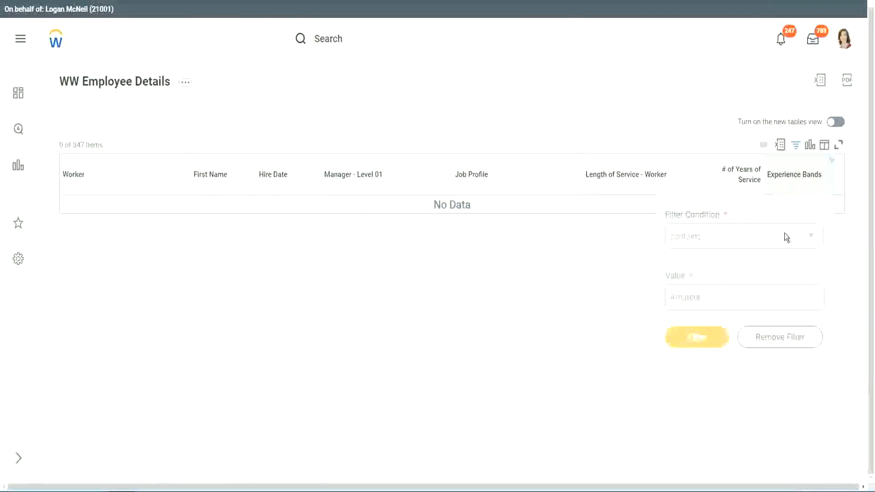
click(705, 296)
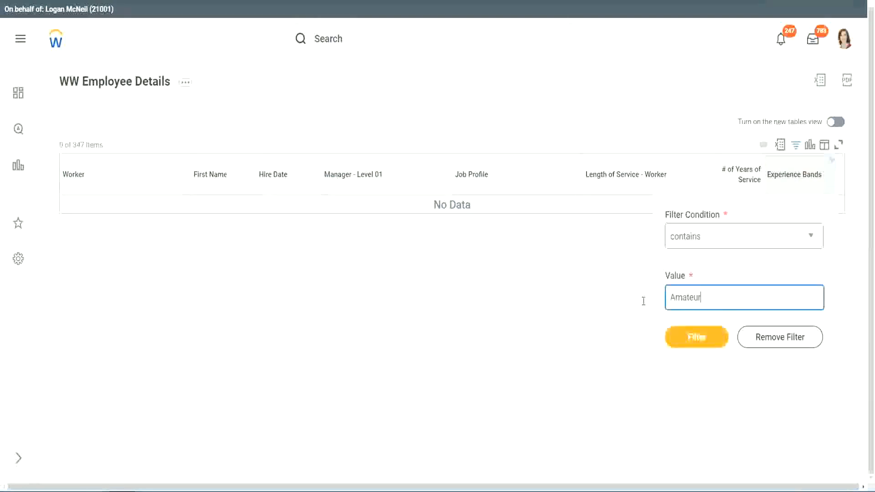
drag(643, 302, 624, 300)
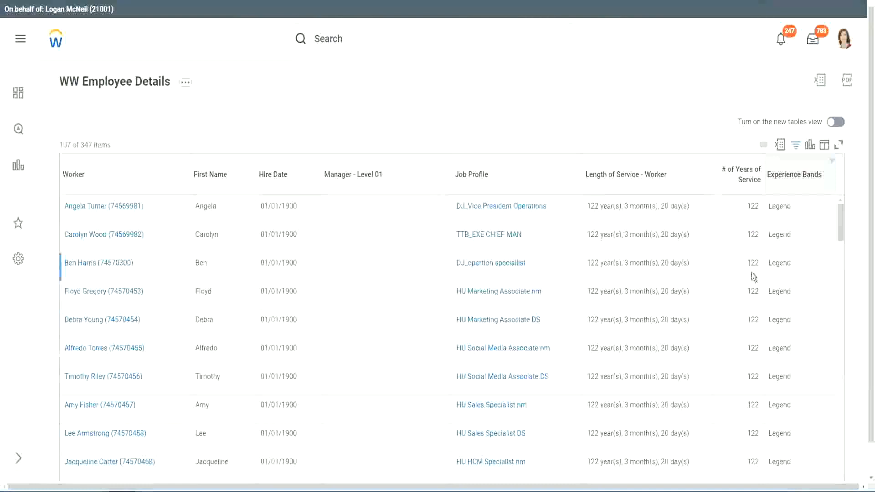
Examine the hire dates and years of service of the Legend rows through to the end of the filtered results
scroll(751, 273, down, 10)
scroll(751, 272, down, 5)
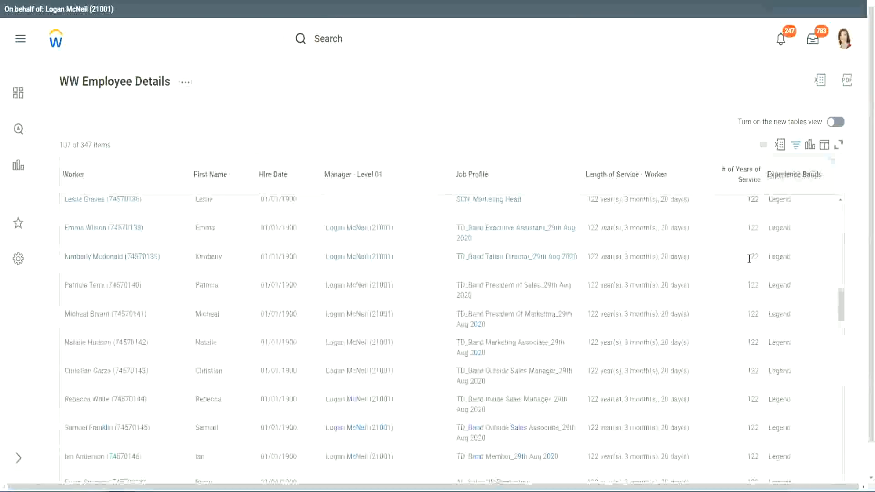
scroll(749, 259, down, 10)
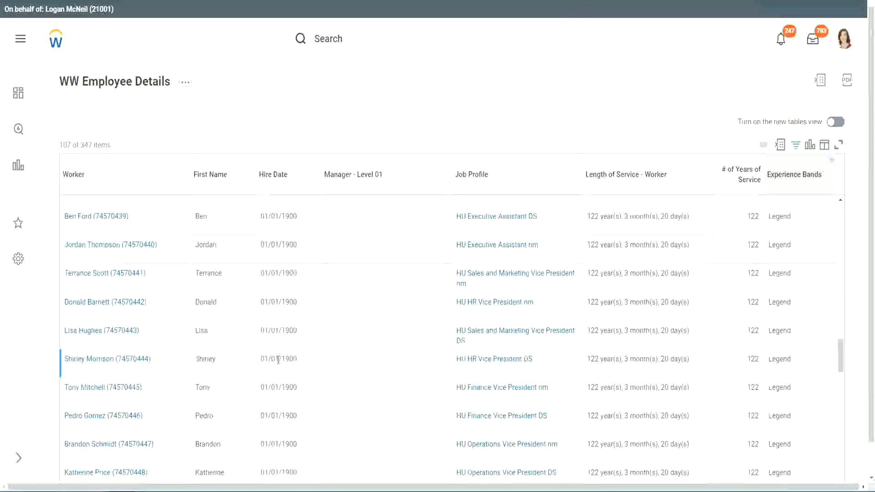
double_click(282, 356)
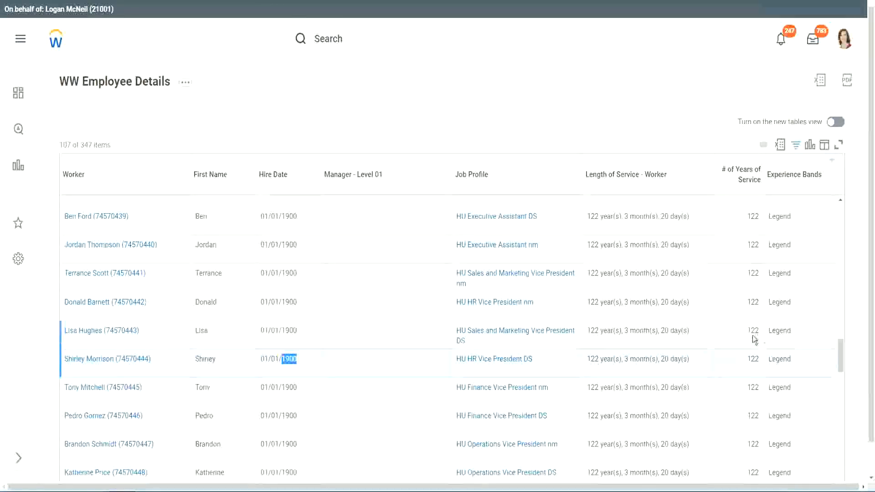
scroll(744, 342, down, 2)
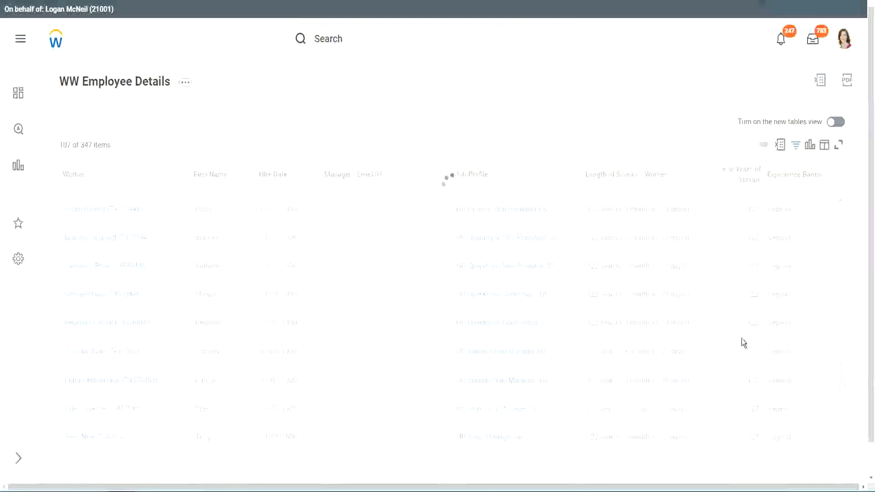
scroll(742, 338, down, 10)
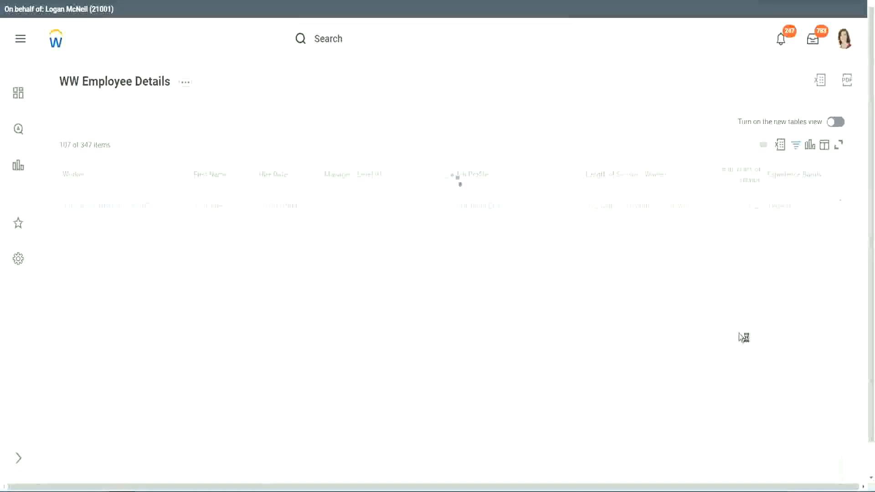
scroll(729, 299, down, 2)
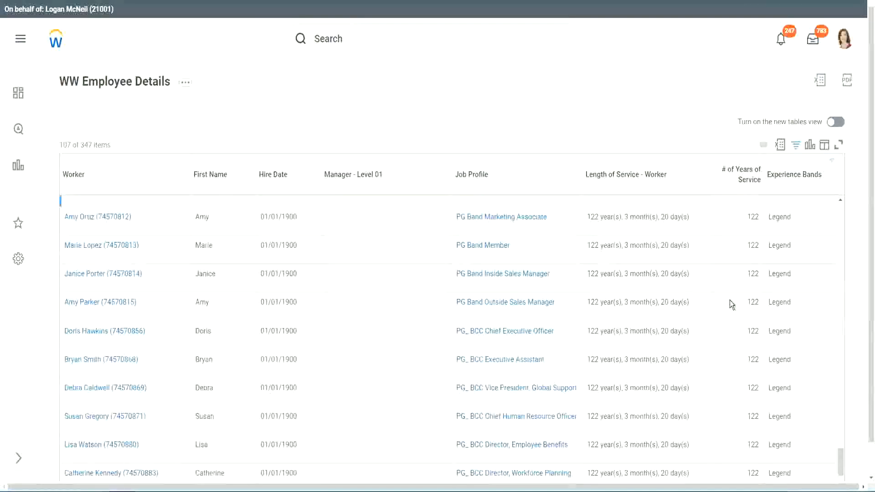
scroll(730, 304, down, 2)
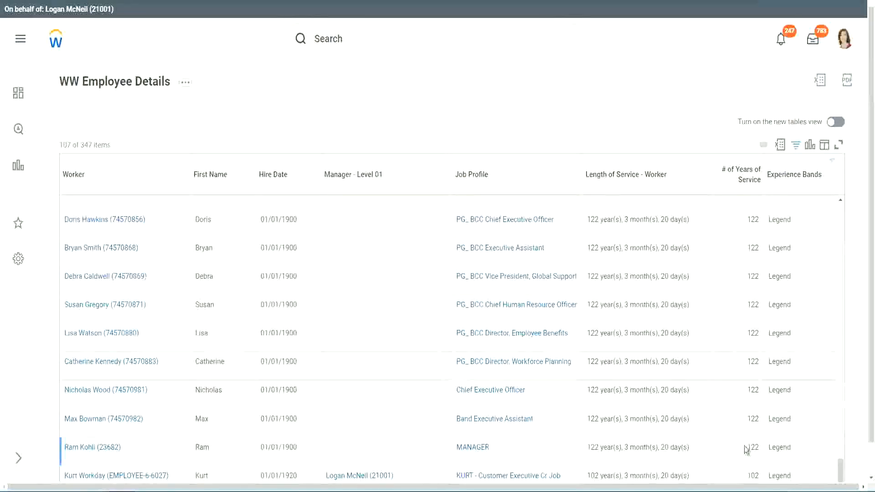
double_click(752, 475)
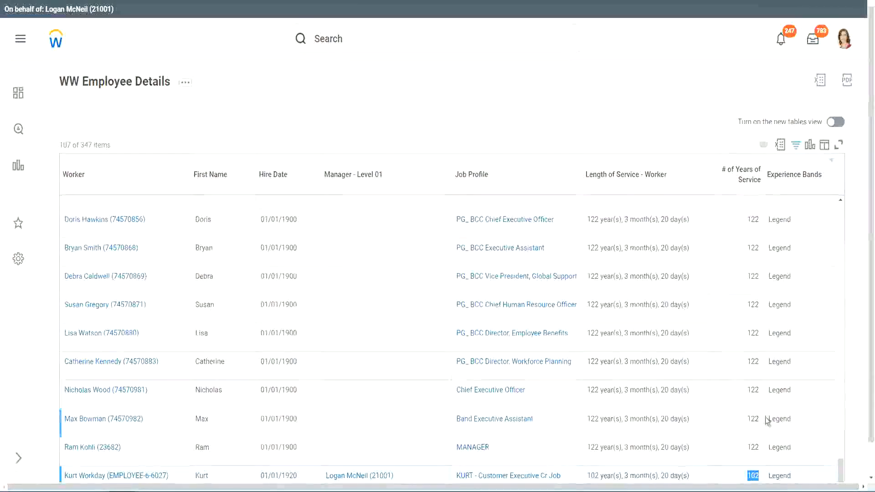
drag(750, 389, 760, 389)
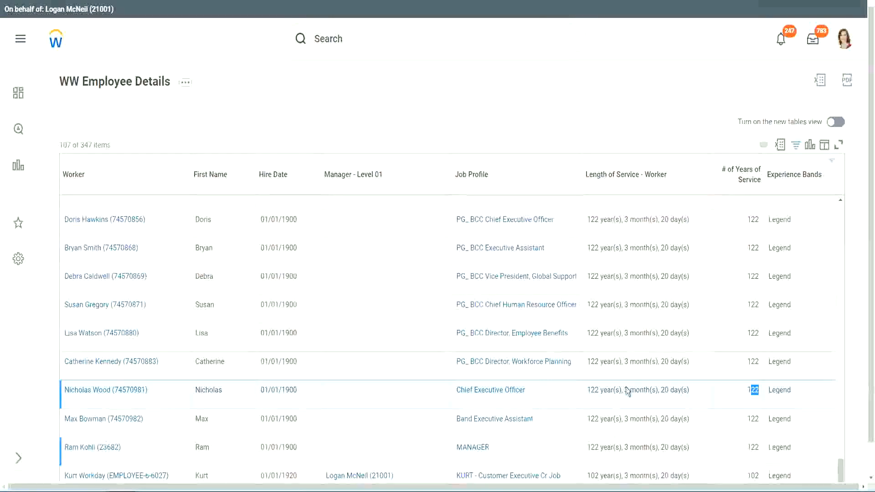
click(734, 363)
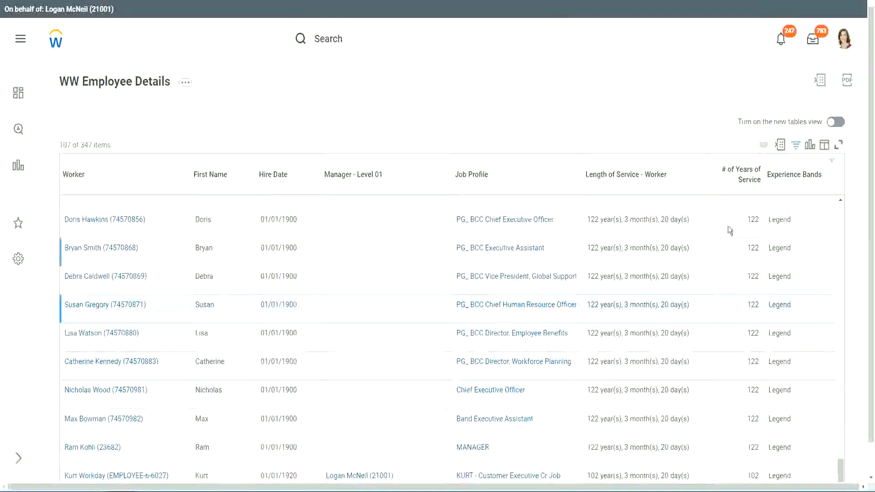
Change the Experience Bands column's filter value to Experienced and apply the filter
click(799, 180)
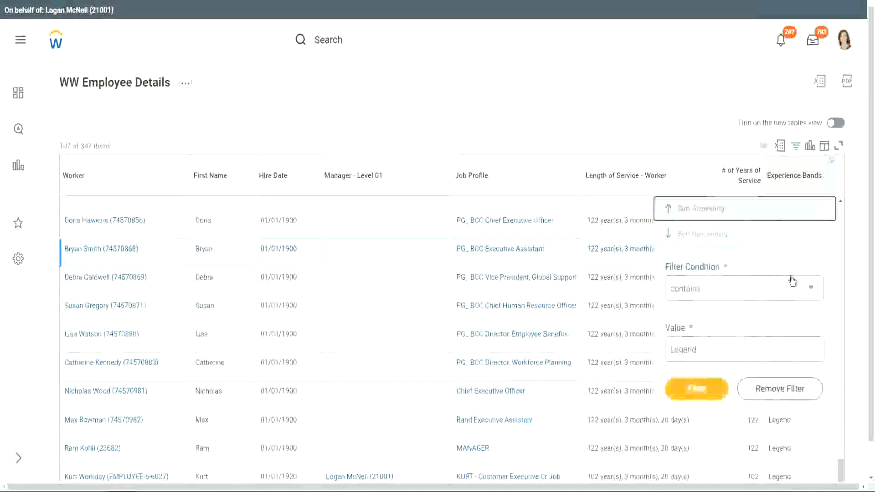
click(716, 350)
double_click(690, 337)
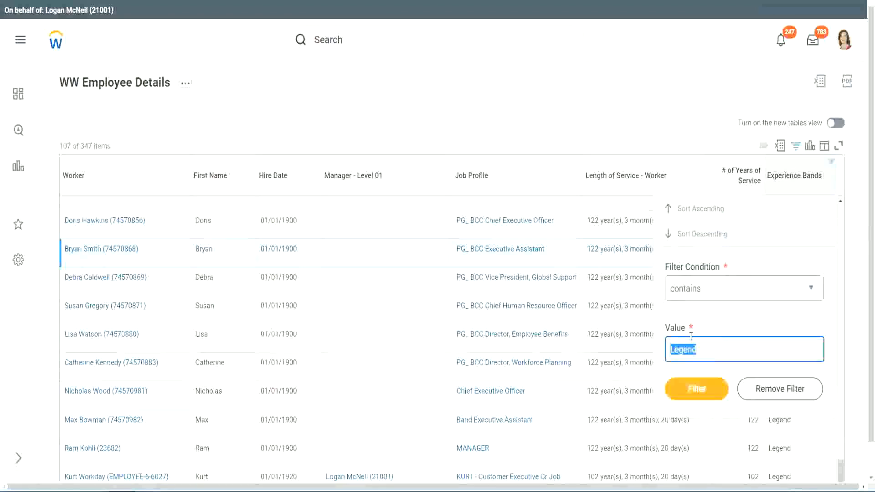
text(Ex)
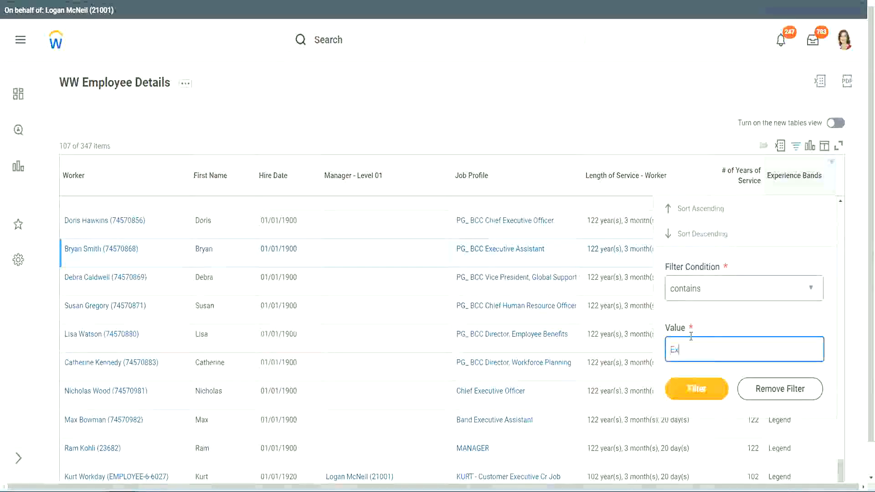
text(per)
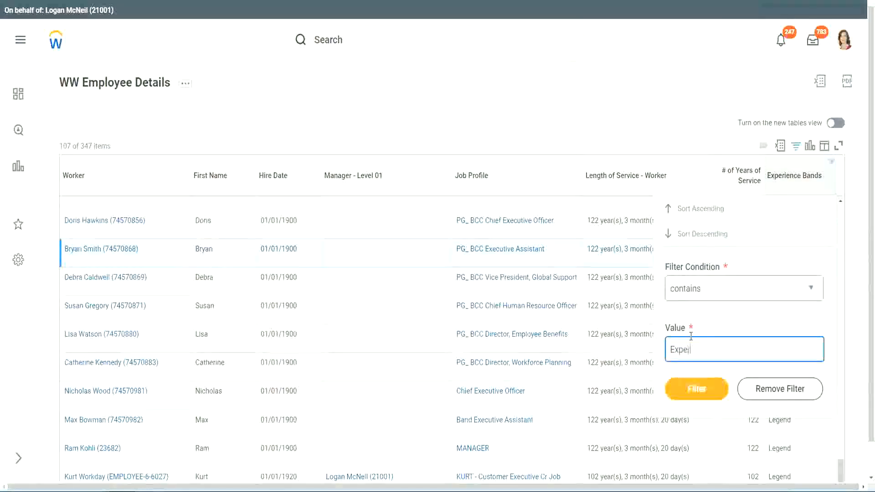
text(ienced)
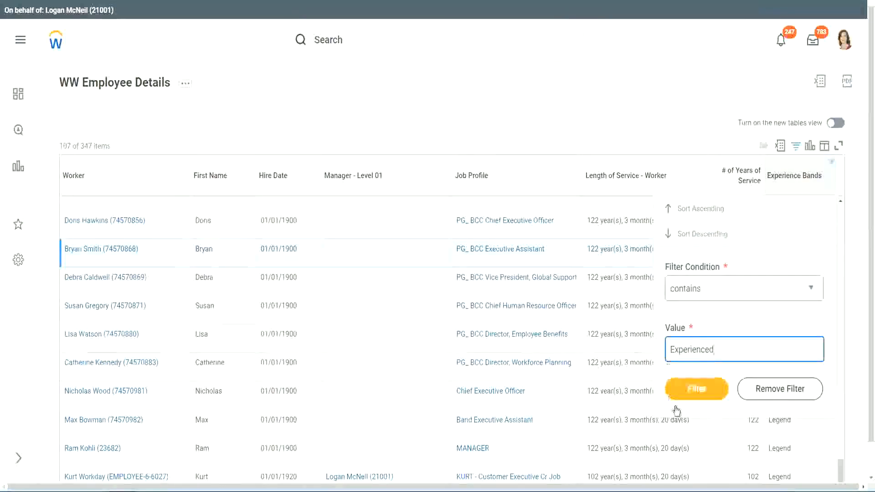
click(701, 387)
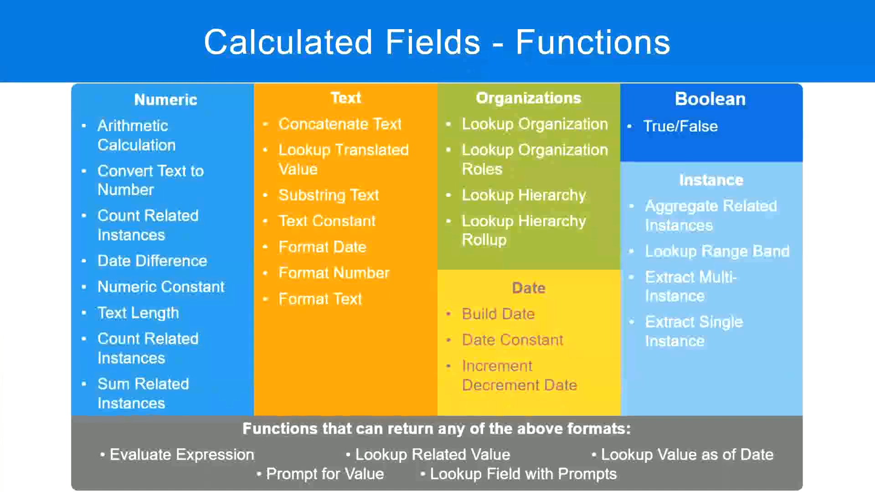
Switch to the Notepad++ notes and check the year range defined for the Experienced band
key(alt+Tab)
click(82, 112)
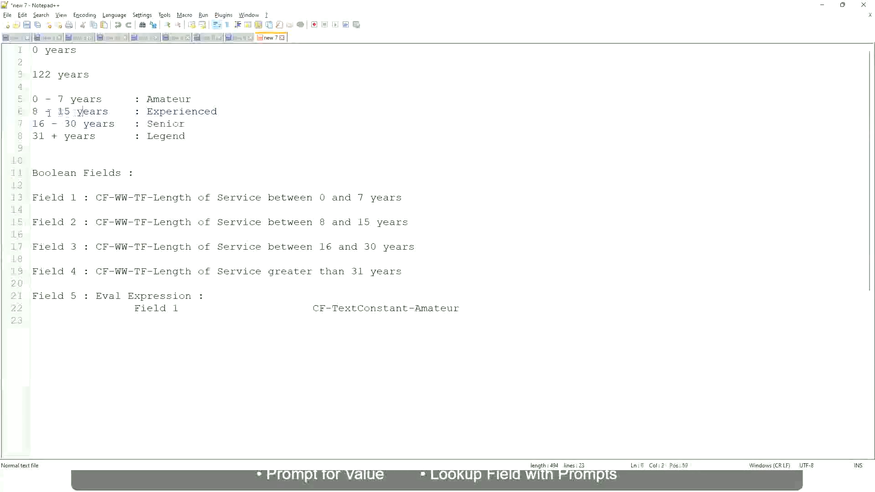
drag(39, 112, 70, 112)
click(73, 112)
click(102, 112)
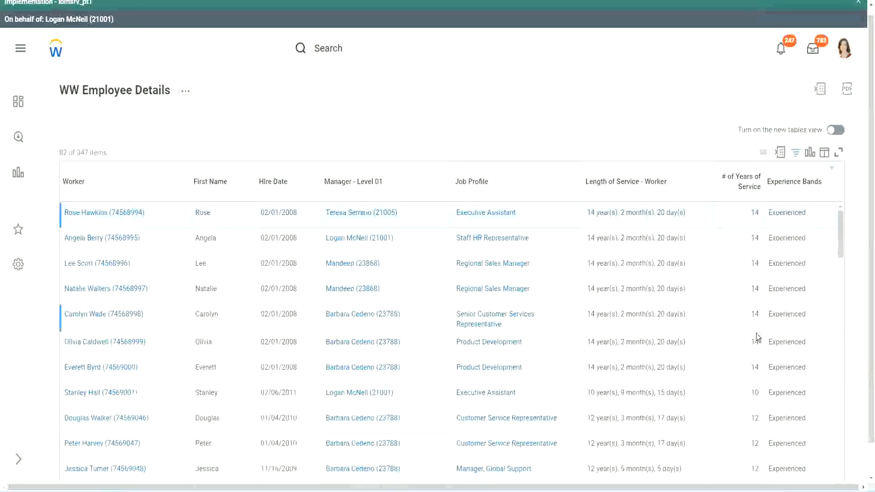
Compare the years of service with the Experienced band down the filtered rows of the Workday report
scroll(755, 332, down, 3)
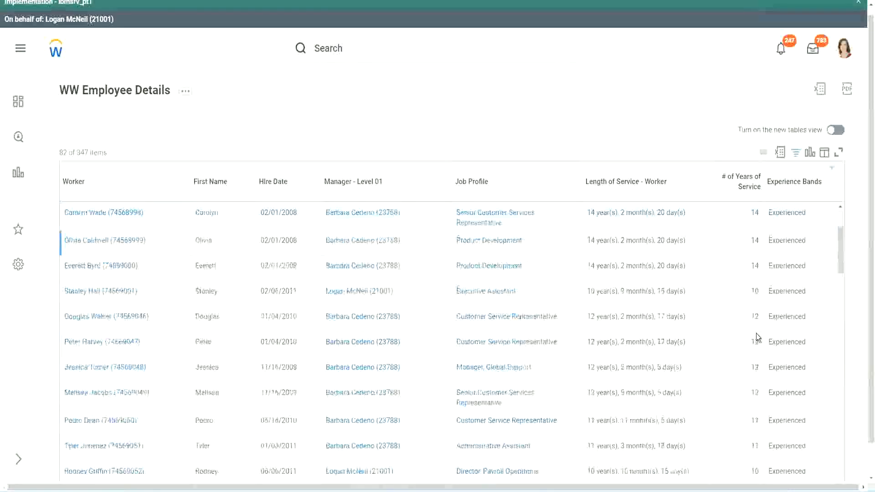
double_click(754, 240)
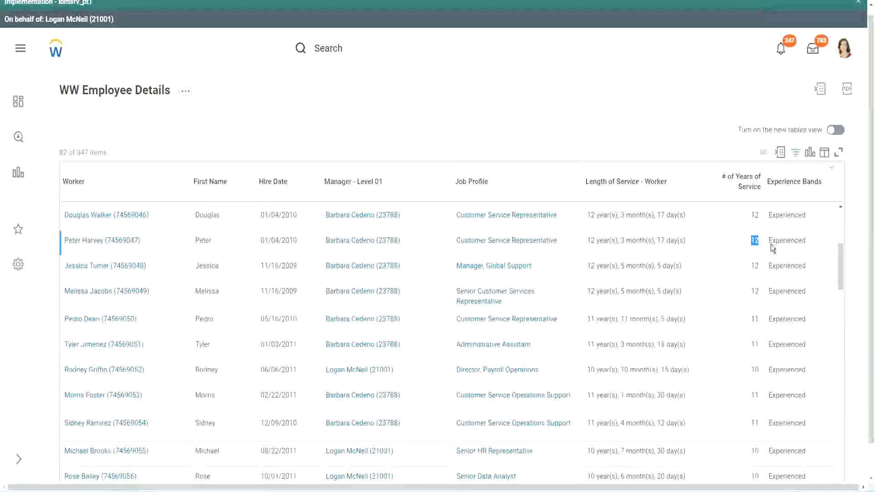
double_click(786, 240)
scroll(747, 365, down, 3)
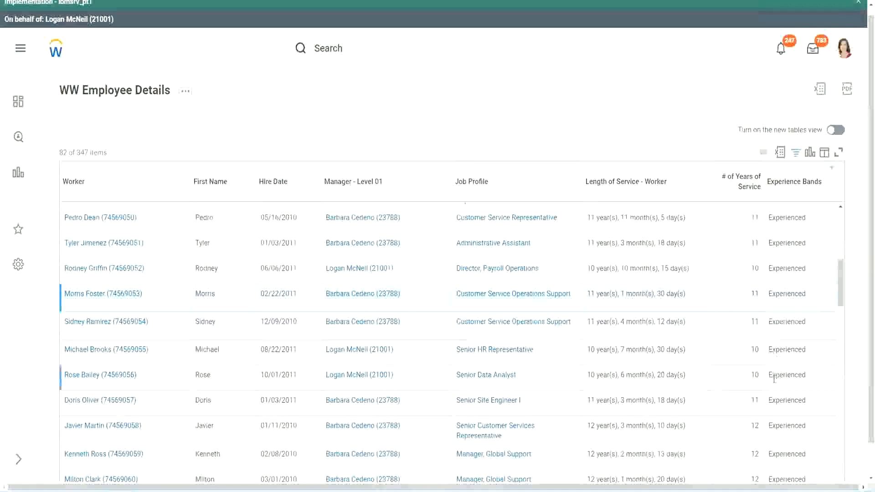
scroll(773, 378, down, 5)
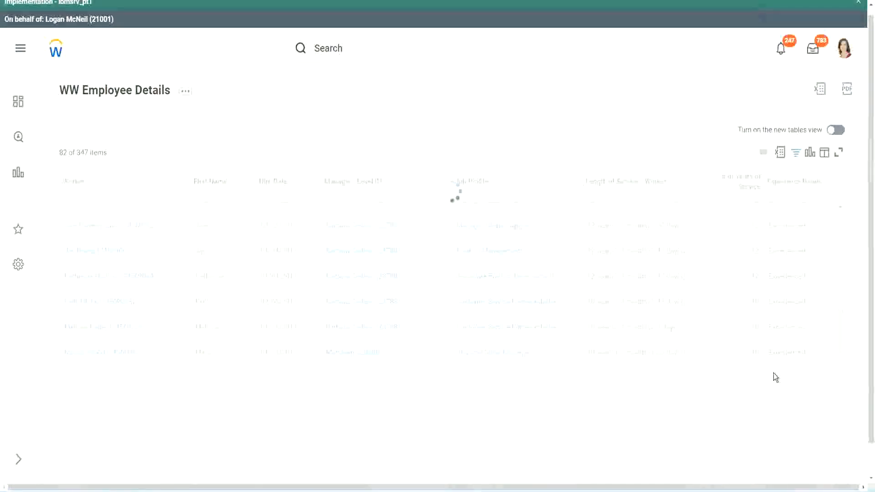